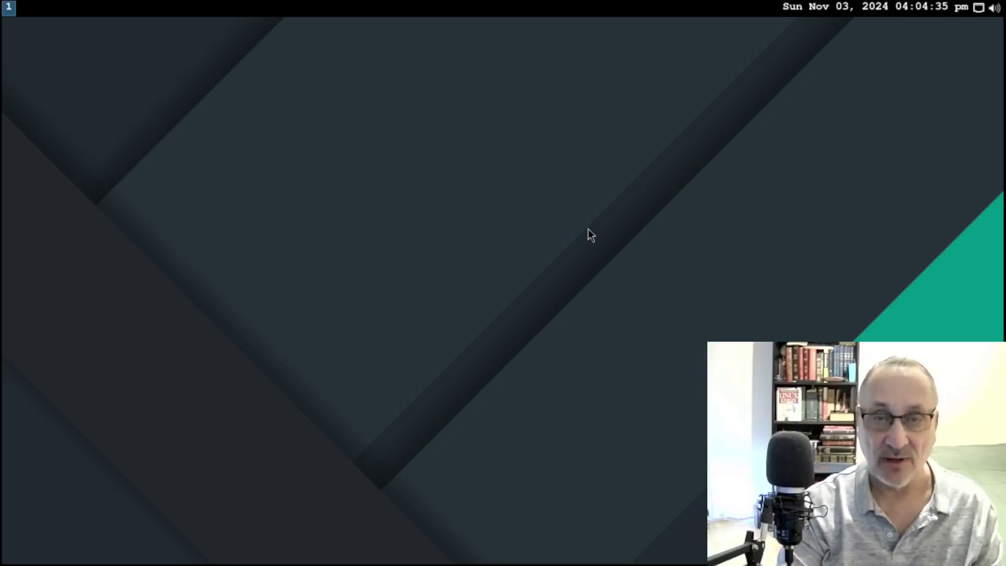
Step: Launch LibreWolf from the dmenu launcher and web-search 'brave browser'
{"action": "key", "text": "super+d"}
{"action": "type", "text": "libre"}
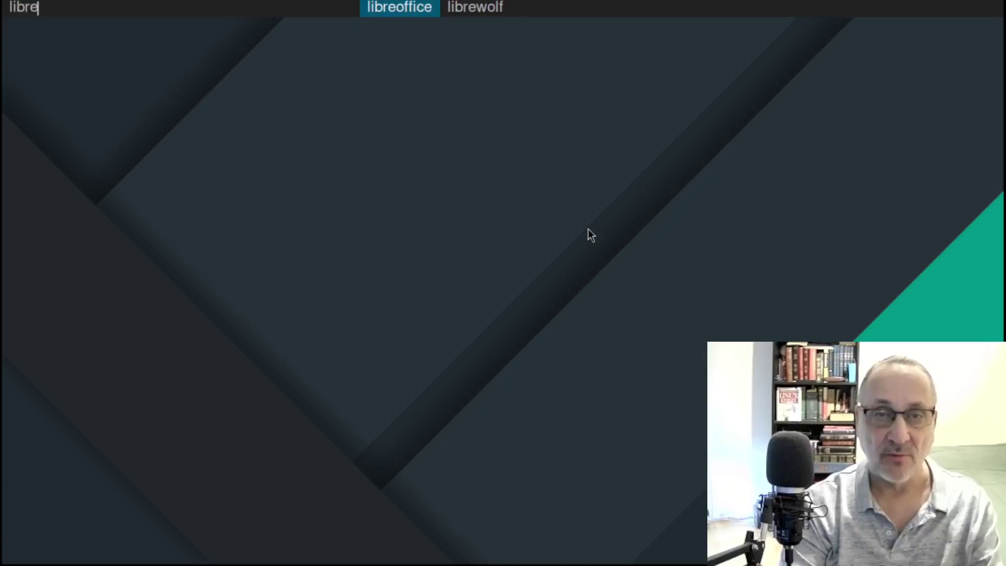
{"action": "key", "text": "Right"}
{"action": "key", "text": "Return"}
{"action": "type", "text": "brave"}
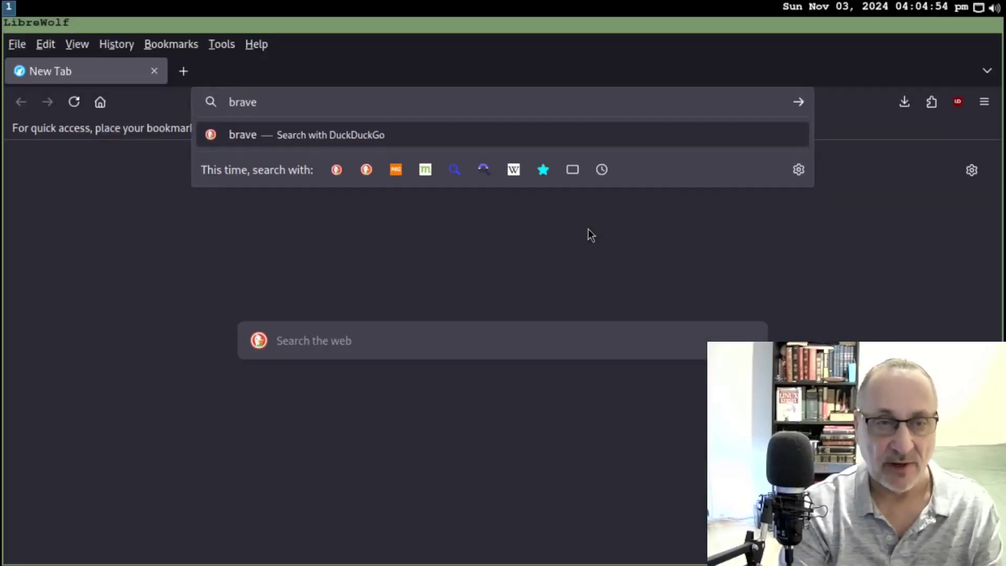
{"action": "type", "text": " browser"}
{"action": "key", "text": "Return"}
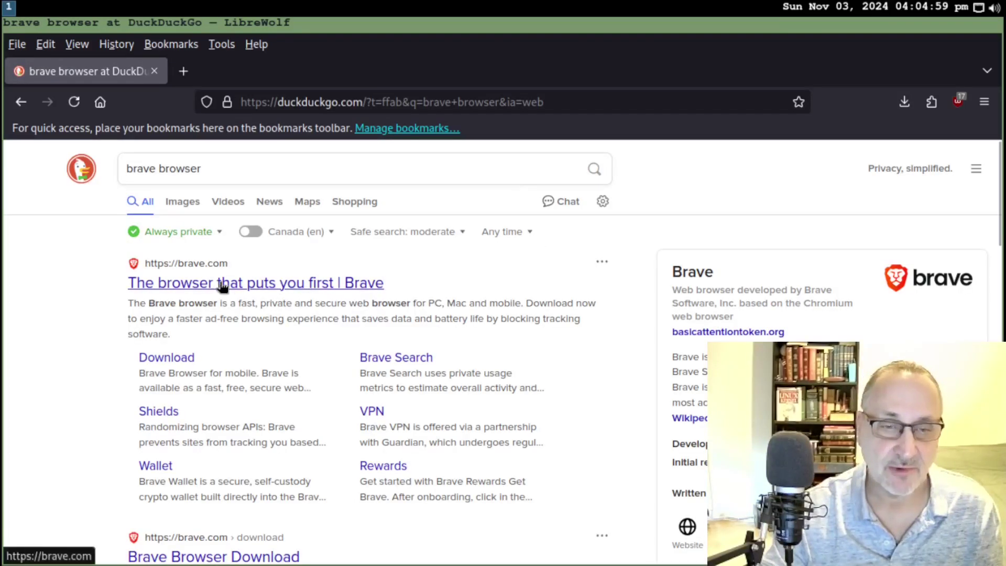
Step: Open the official brave.com result and go to its desktop download page for Linux
{"action": "left_click", "coordinate": [223, 285]}
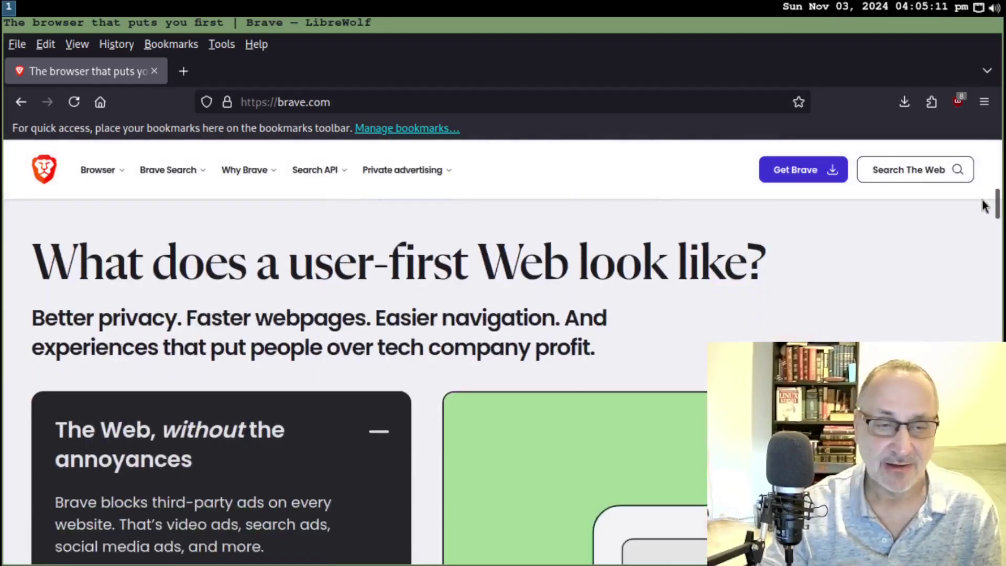
{"action": "scroll", "coordinate": [989, 220], "scroll_direction": "down", "scroll_amount": 8}
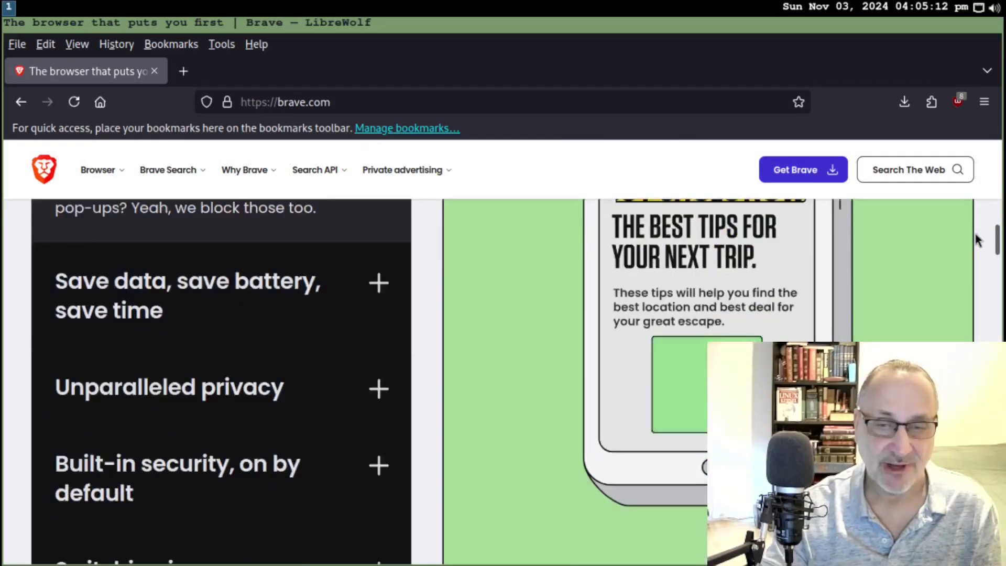
{"action": "scroll", "coordinate": [966, 278], "scroll_direction": "down", "scroll_amount": 15}
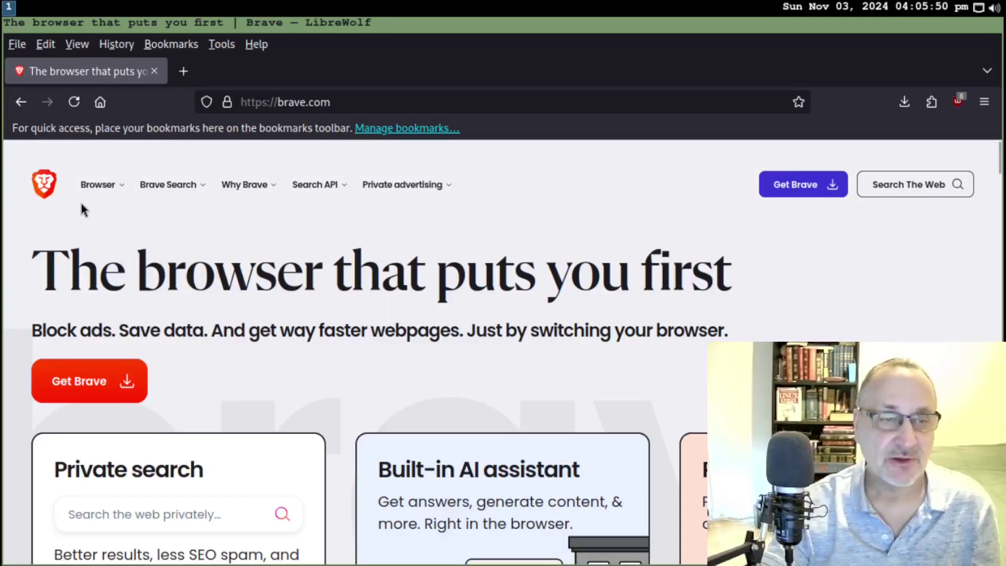
{"action": "mouse_move", "coordinate": [103, 189]}
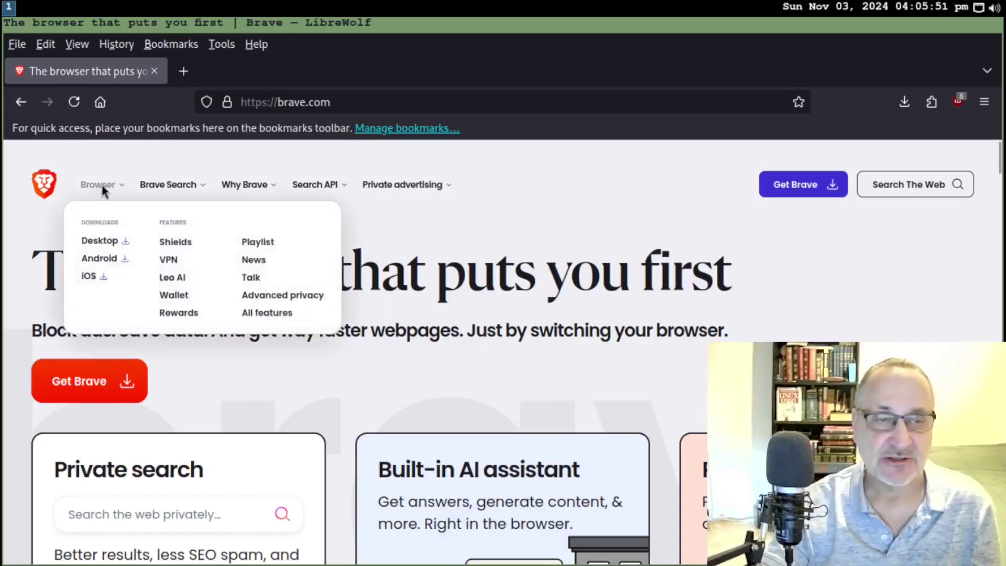
{"action": "left_click", "coordinate": [98, 242]}
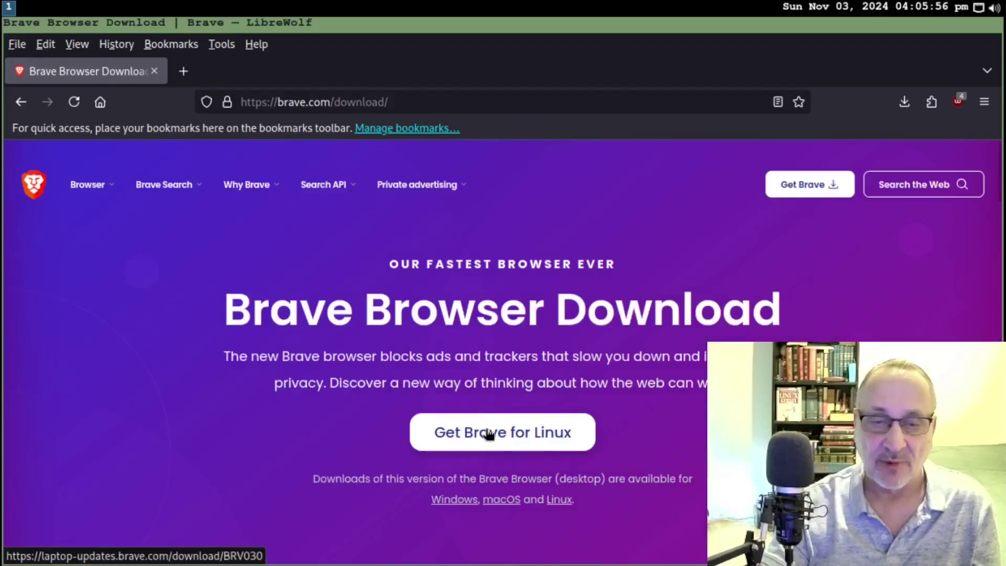
{"action": "scroll", "coordinate": [989, 290], "scroll_direction": "down", "scroll_amount": 10}
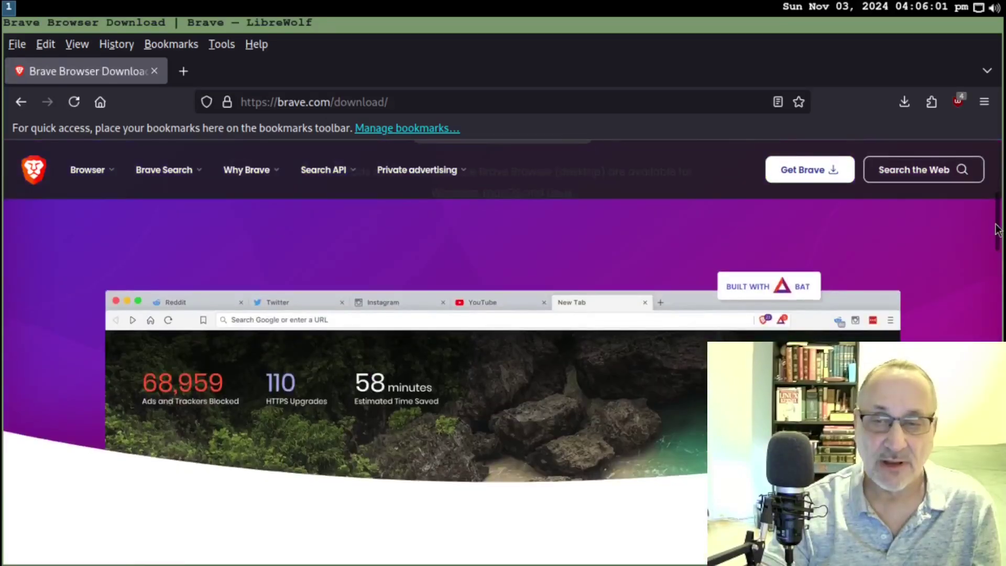
{"action": "scroll", "coordinate": [989, 290], "scroll_direction": "down", "scroll_amount": 10}
{"action": "scroll", "coordinate": [989, 290], "scroll_direction": "down", "scroll_amount": 6}
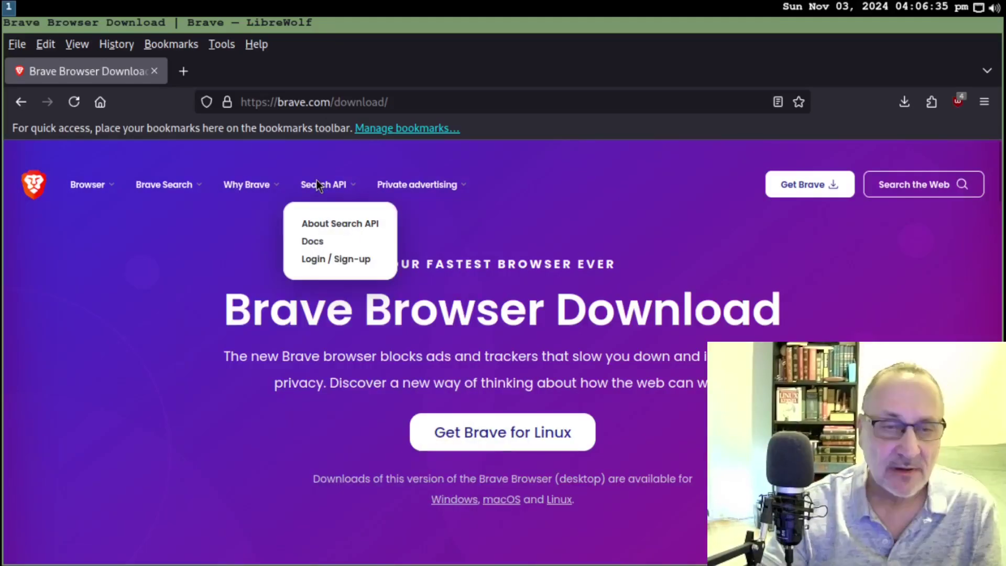
{"action": "mouse_move", "coordinate": [251, 185]}
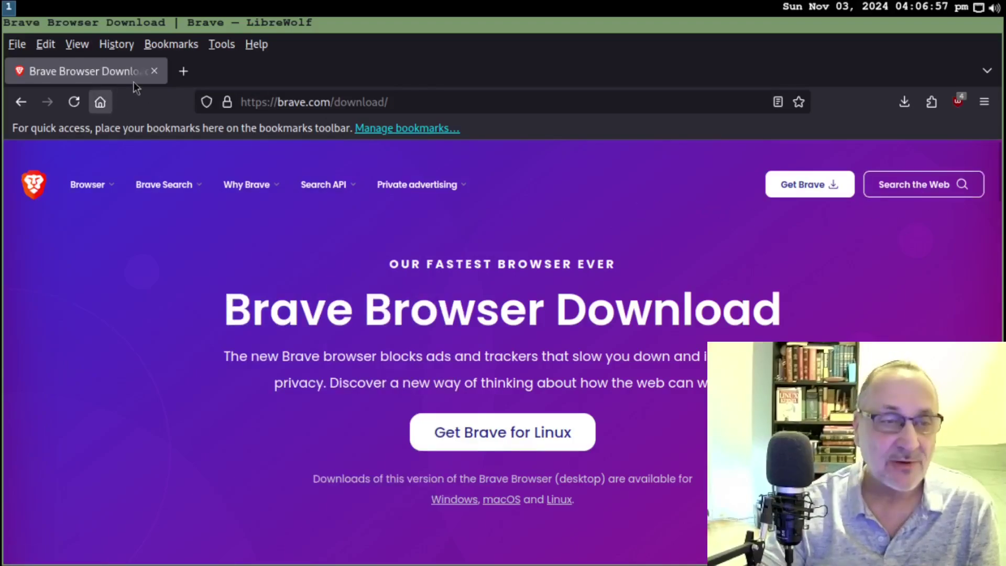
Step: In a new tab, search 'archlinux', open the Arch Linux homepage and enlarge the page zoom
{"action": "left_click", "coordinate": [184, 72]}
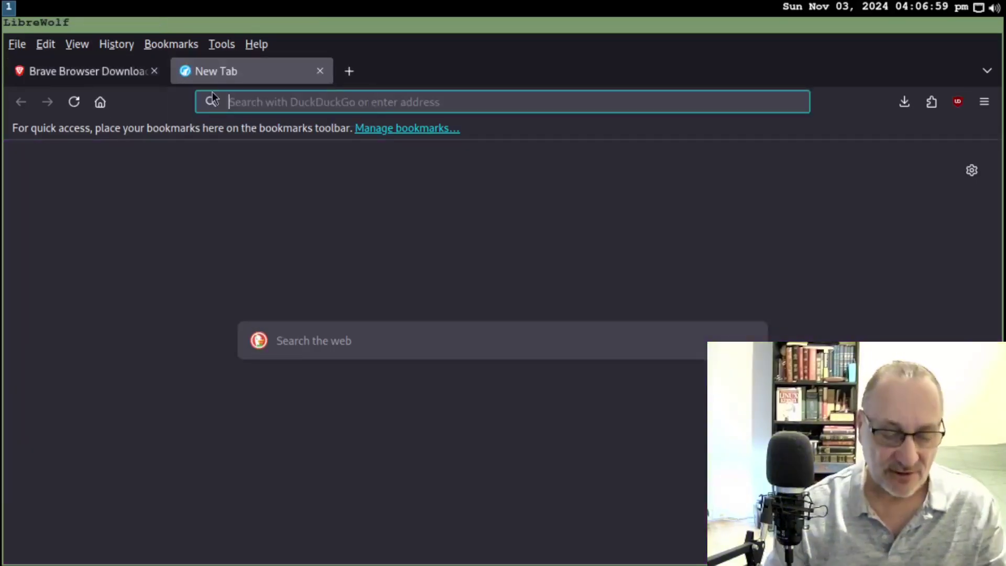
{"action": "type", "text": "archlinux"}
{"action": "key", "text": "Return"}
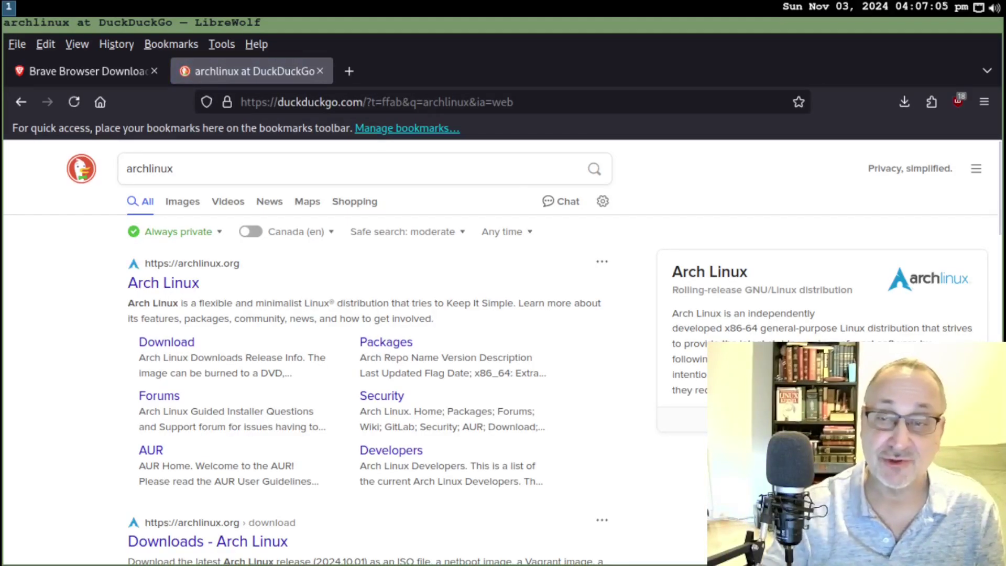
{"action": "left_click", "coordinate": [164, 283]}
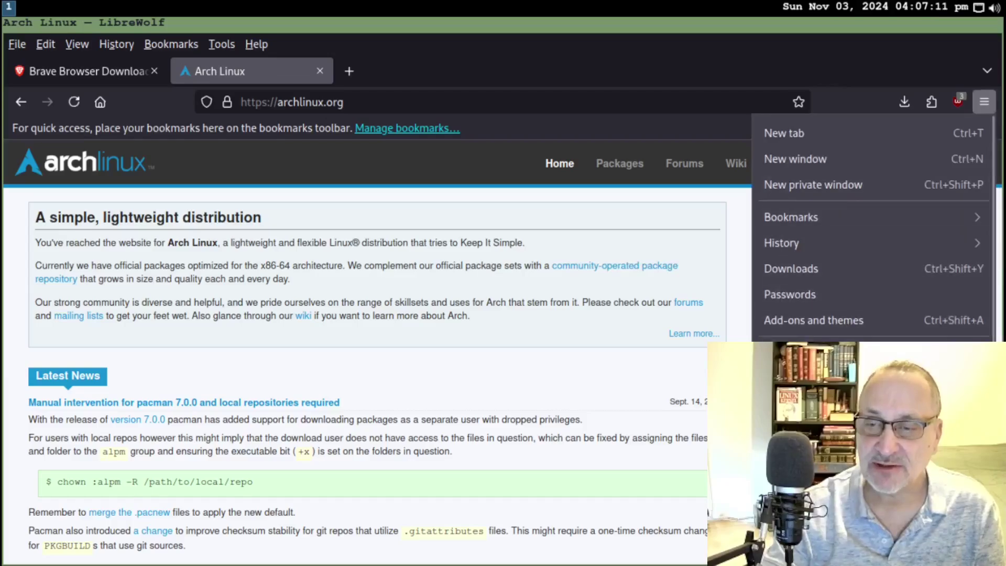
{"action": "left_click", "coordinate": [943, 430]}
{"action": "left_click", "coordinate": [943, 429]}
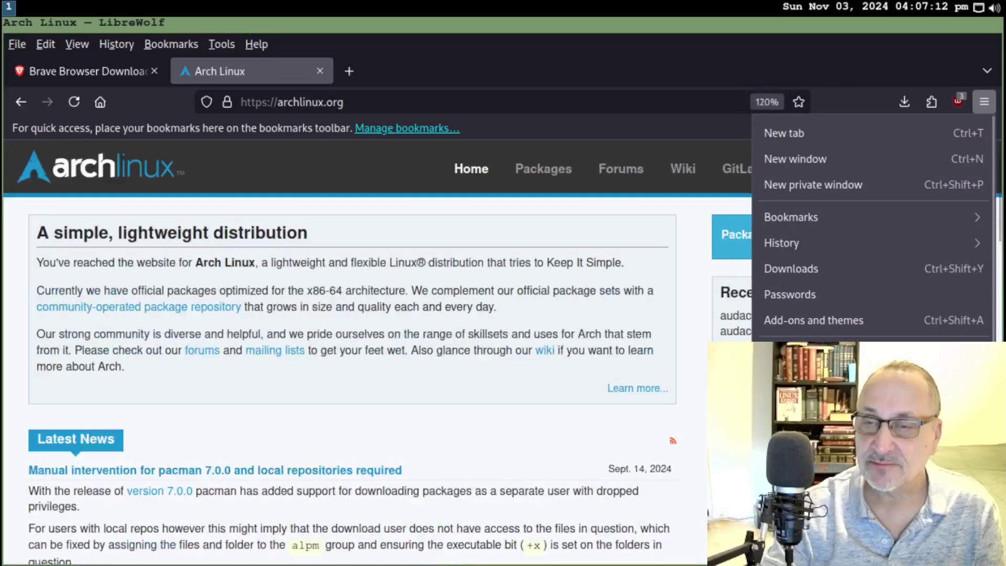
{"action": "left_click", "coordinate": [944, 429]}
{"action": "left_click", "coordinate": [943, 429]}
{"action": "key", "text": "Escape"}
Step: Search the AUR for 'brave', open the brave-bin package and copy its Git Clone URL
{"action": "left_click", "coordinate": [846, 176]}
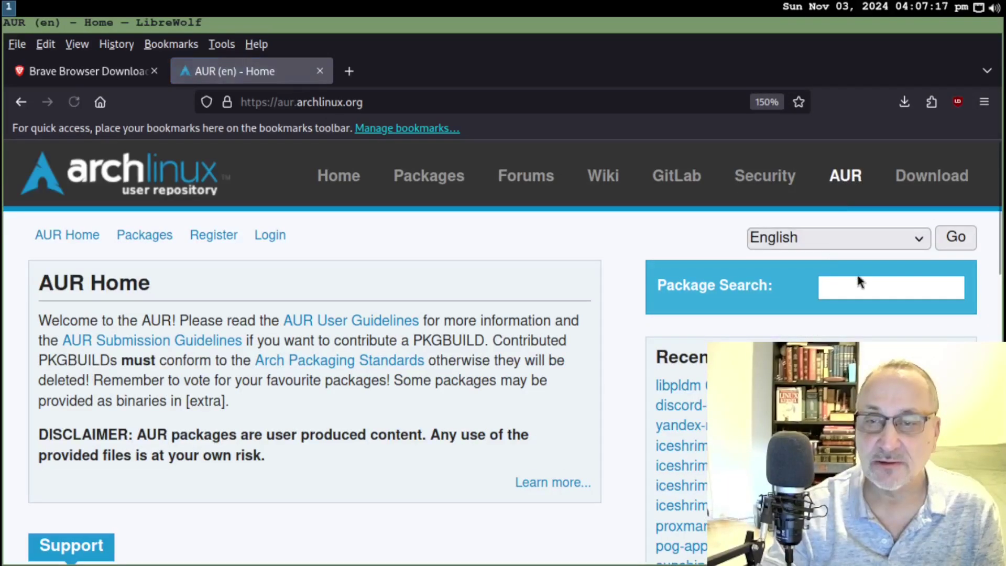
{"action": "left_click", "coordinate": [861, 280]}
{"action": "type", "text": "brave"}
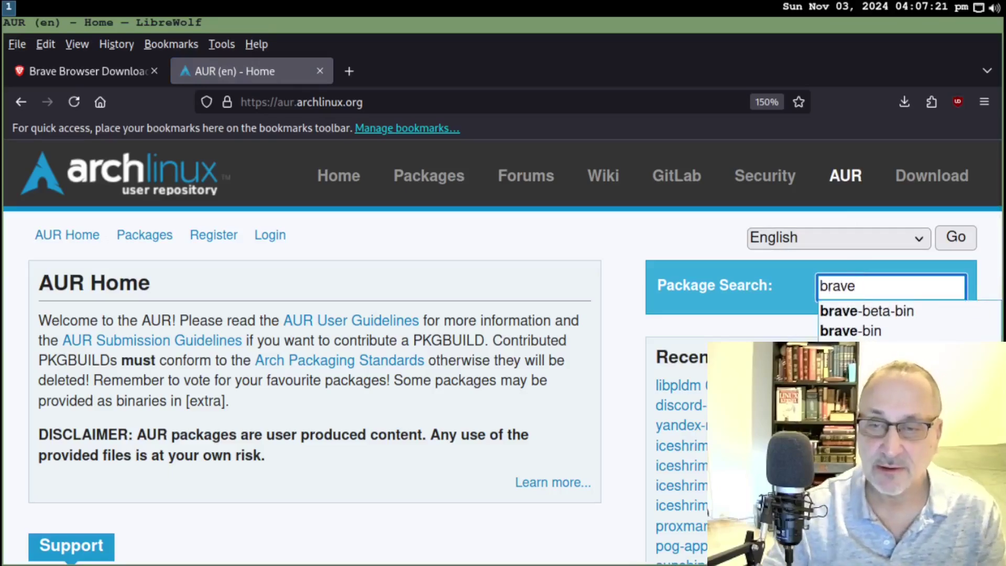
{"action": "left_click", "coordinate": [865, 332]}
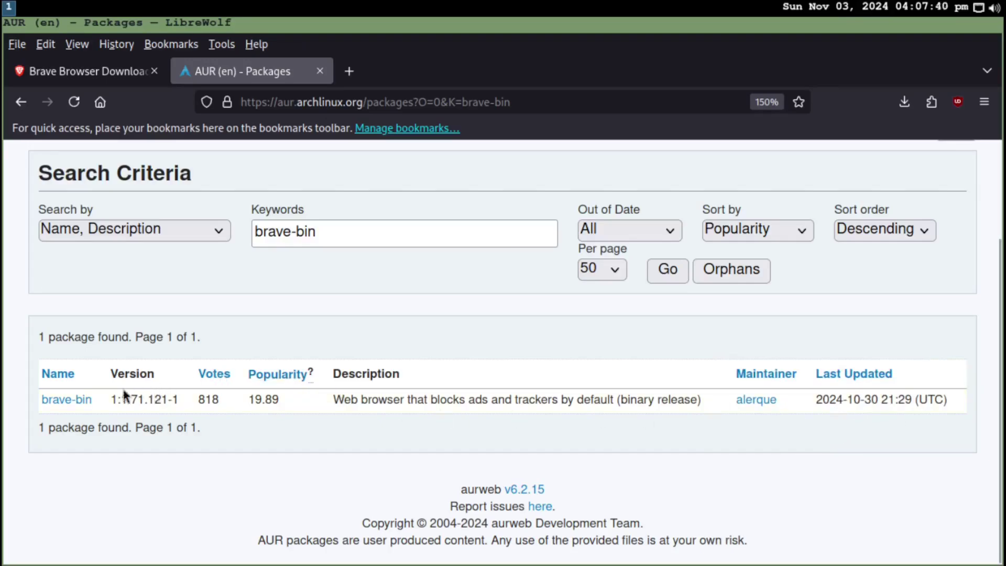
{"action": "left_click", "coordinate": [72, 400]}
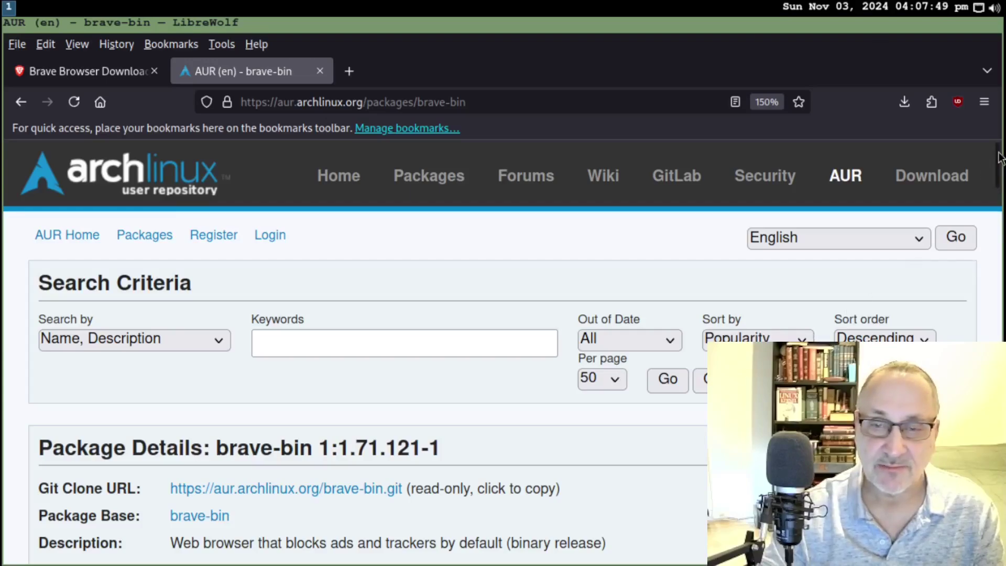
{"action": "scroll", "coordinate": [748, 250], "scroll_direction": "down", "scroll_amount": 10}
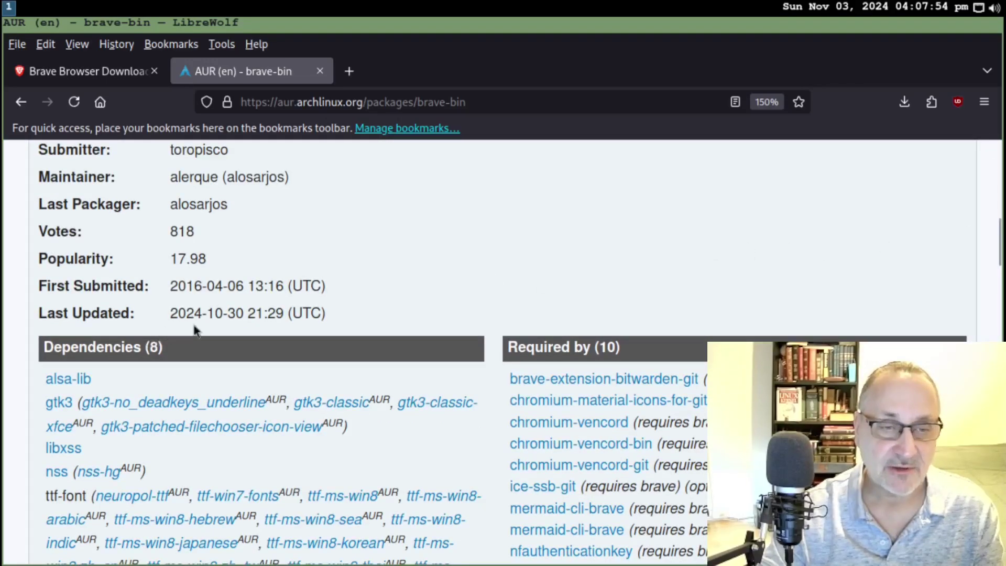
{"action": "scroll", "coordinate": [456, 292], "scroll_direction": "up", "scroll_amount": 10}
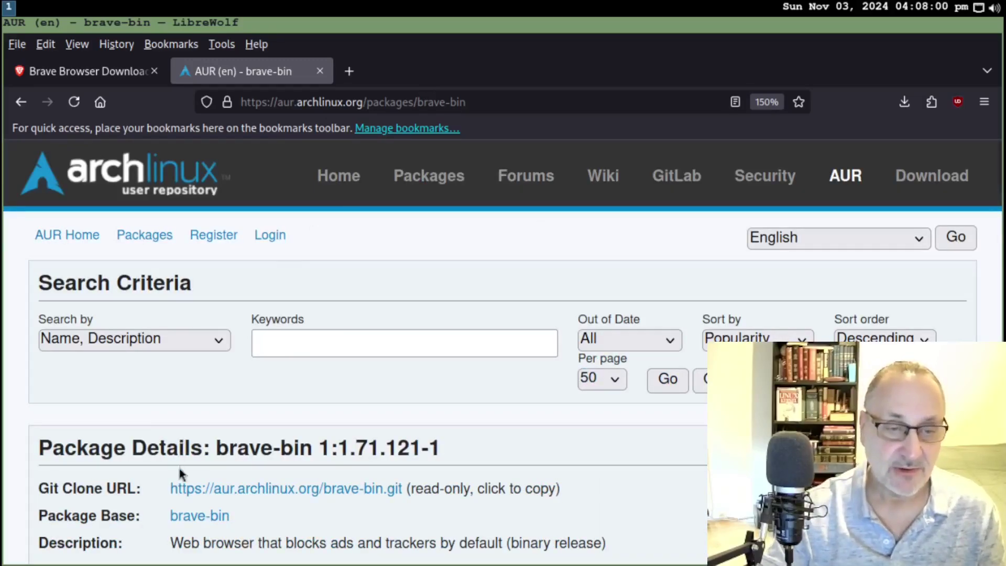
{"action": "left_click", "coordinate": [177, 488]}
{"action": "key", "text": "super+c"}
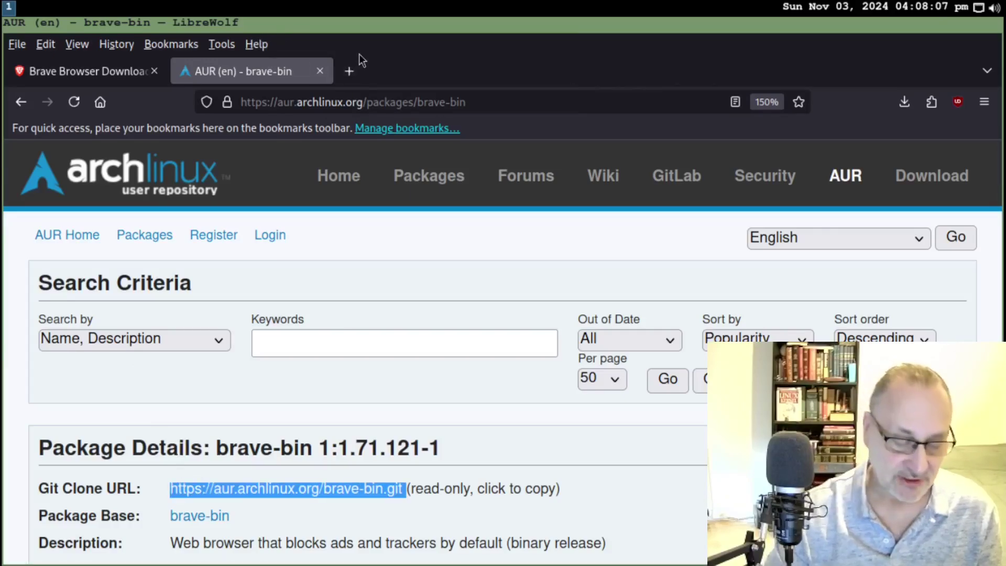
Step: On workspace 2, open xterm, move into ~/AUR and git clone the pasted brave-bin URL
{"action": "key", "text": "super+2"}
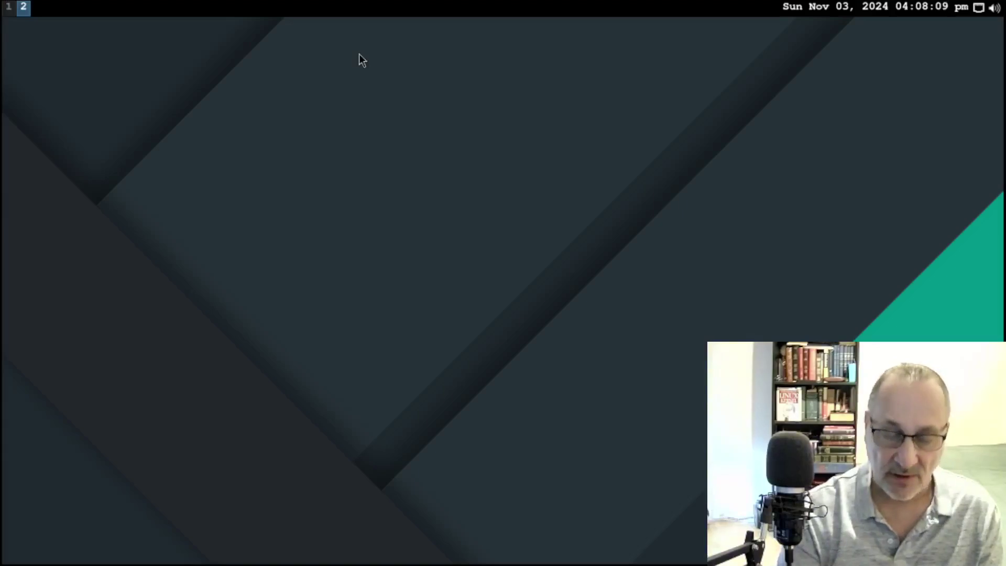
{"action": "key", "text": "super+Return"}
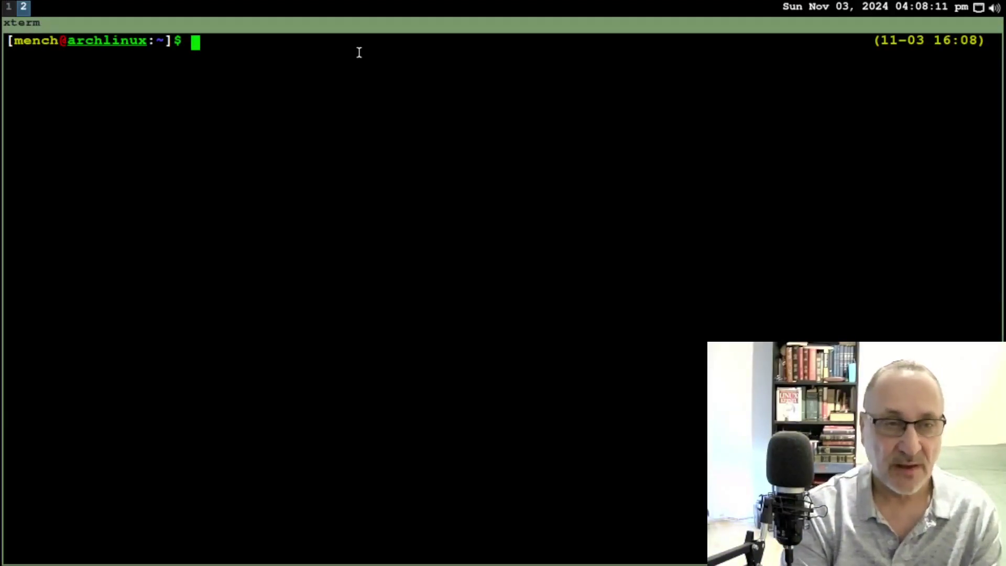
{"action": "type", "text": "cd aur"}
{"action": "key", "text": "Tab"}
{"action": "key", "text": "BackSpace"}
{"action": "key", "text": "Return"}
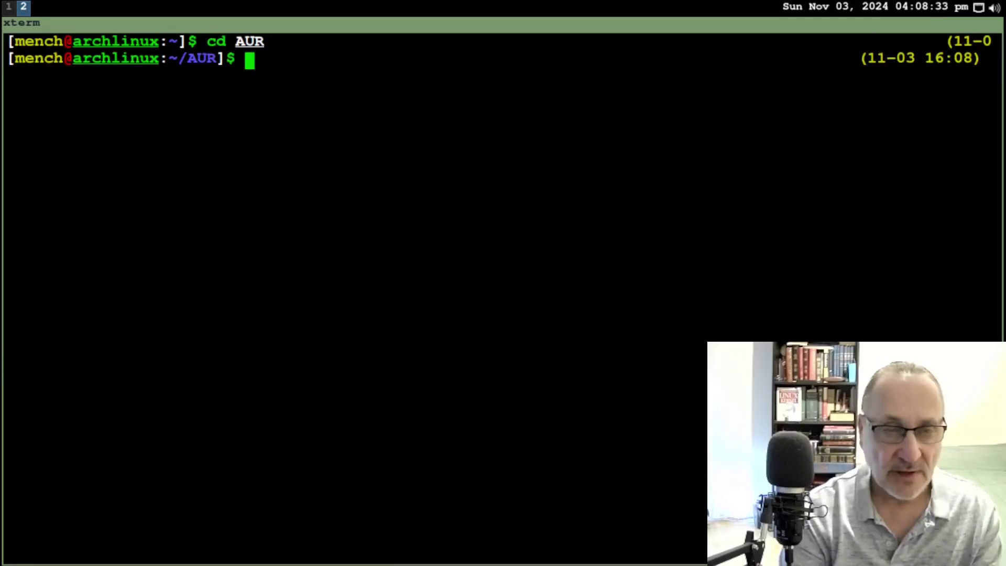
{"action": "type", "text": "git "}
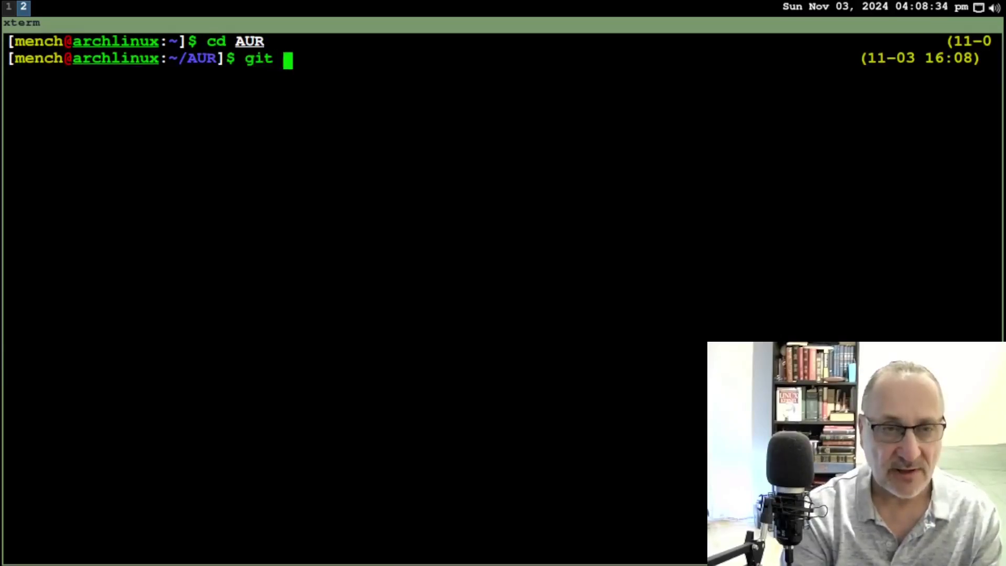
{"action": "type", "text": "clone"}
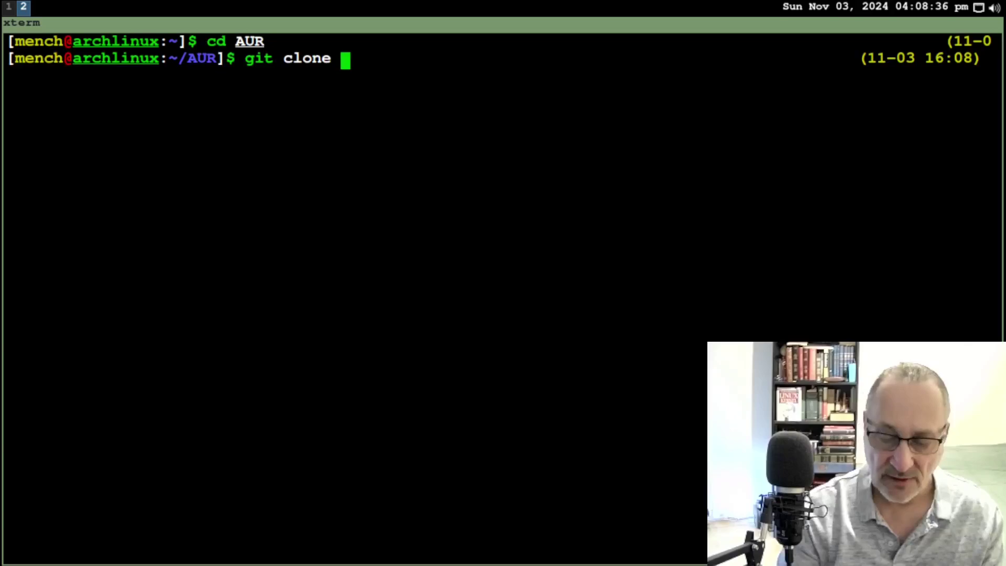
{"action": "middle_click", "coordinate": [359, 52]}
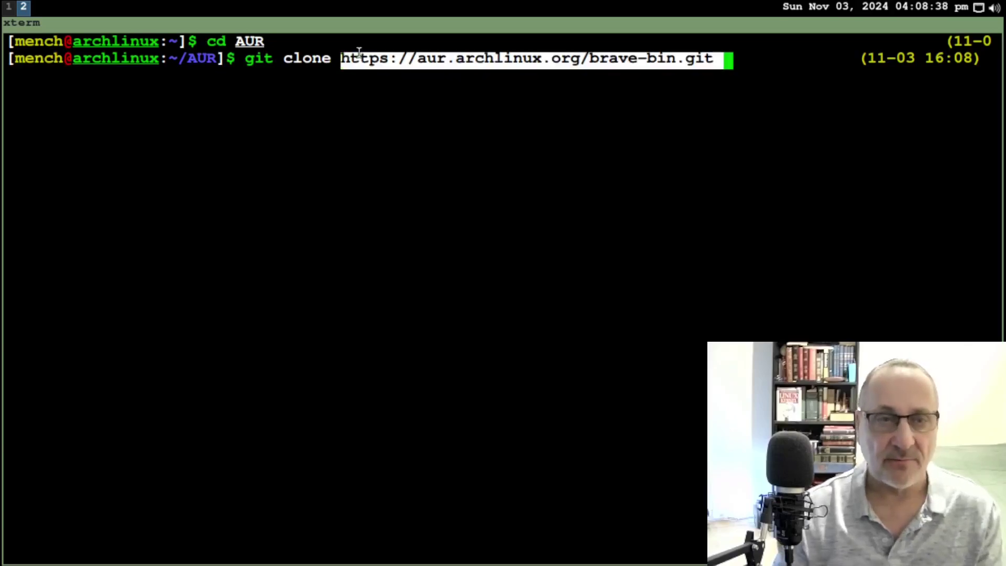
{"action": "key", "text": "Return"}
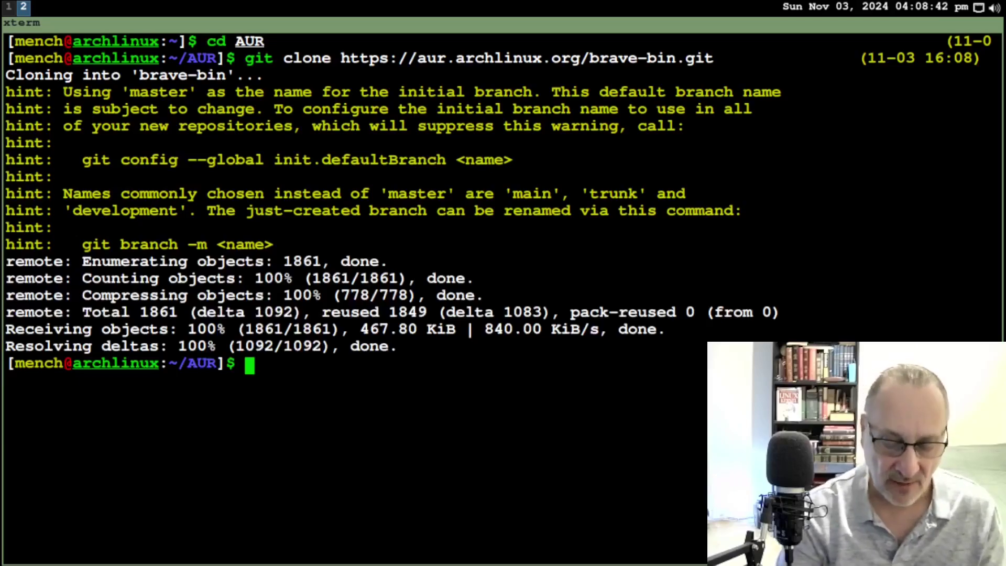
Step: Clear the screen, enter the brave-bin folder and list its files, highlighting PKGBUILD
{"action": "key", "text": "ctrl+l"}
{"action": "type", "text": "cd brave"}
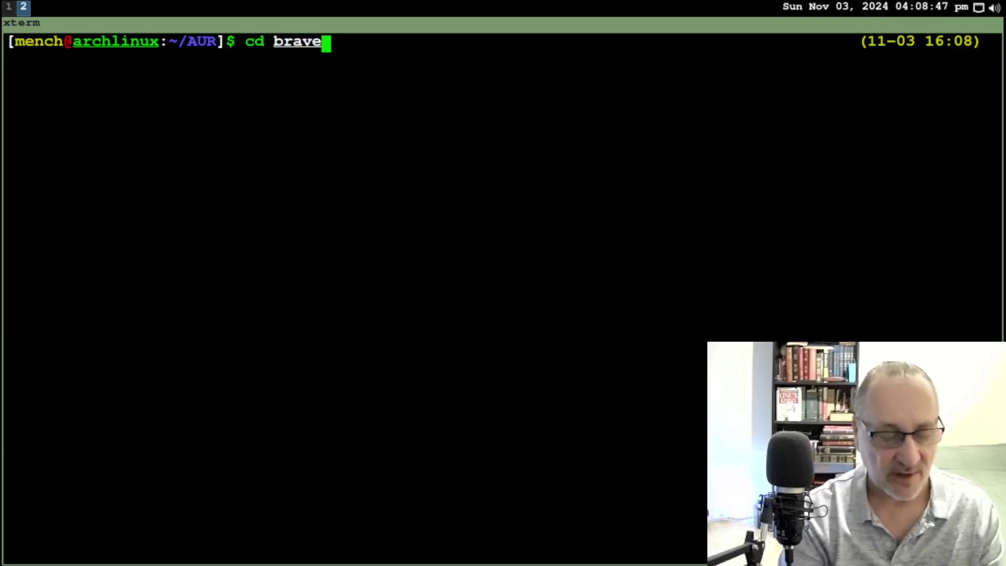
{"action": "key", "text": "Tab"}
{"action": "key", "text": "Return"}
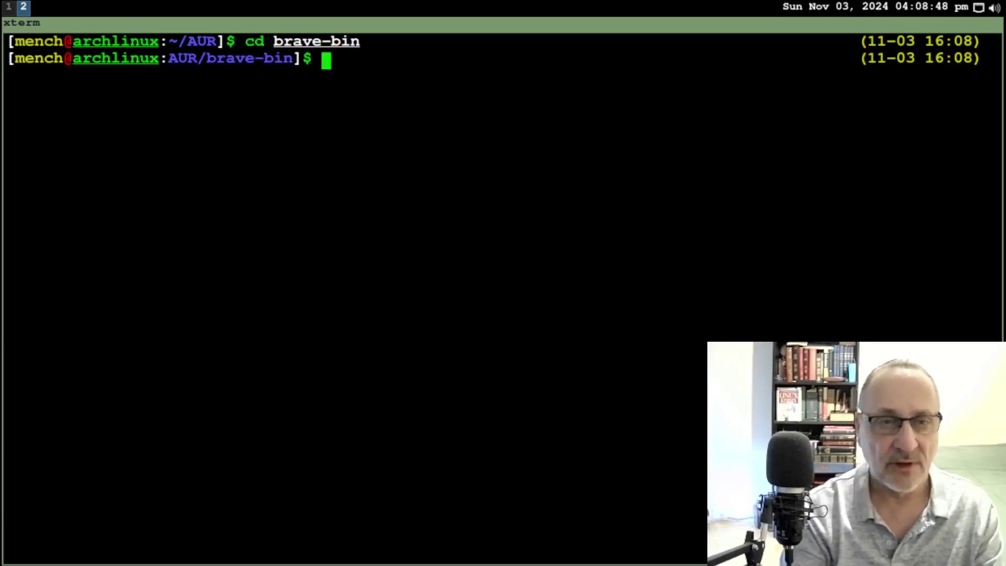
{"action": "type", "text": "ls"}
{"action": "key", "text": "Return"}
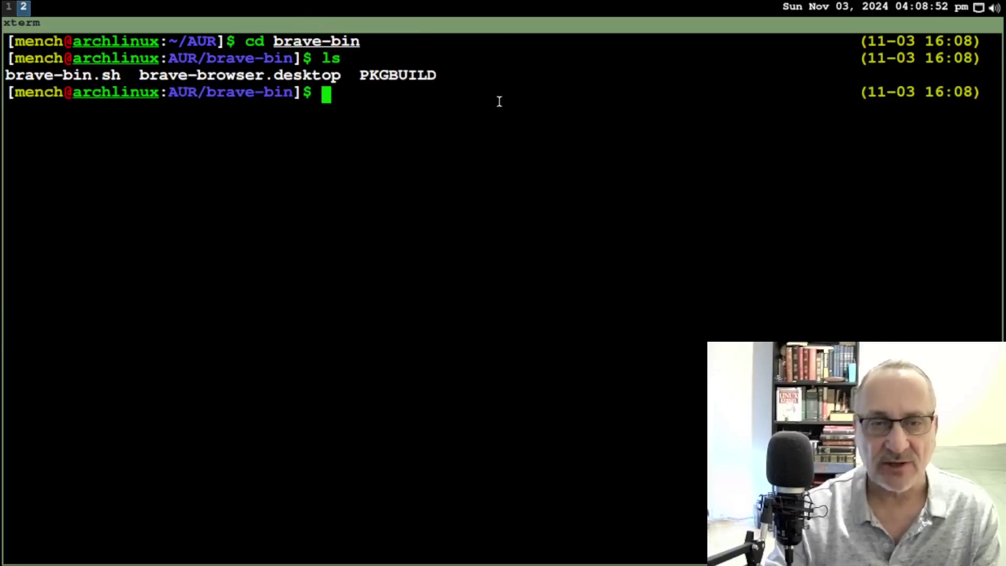
{"action": "left_click_drag", "start_coordinate": [450, 81], "coordinate": [360, 76]}
{"action": "left_click", "coordinate": [374, 99]}
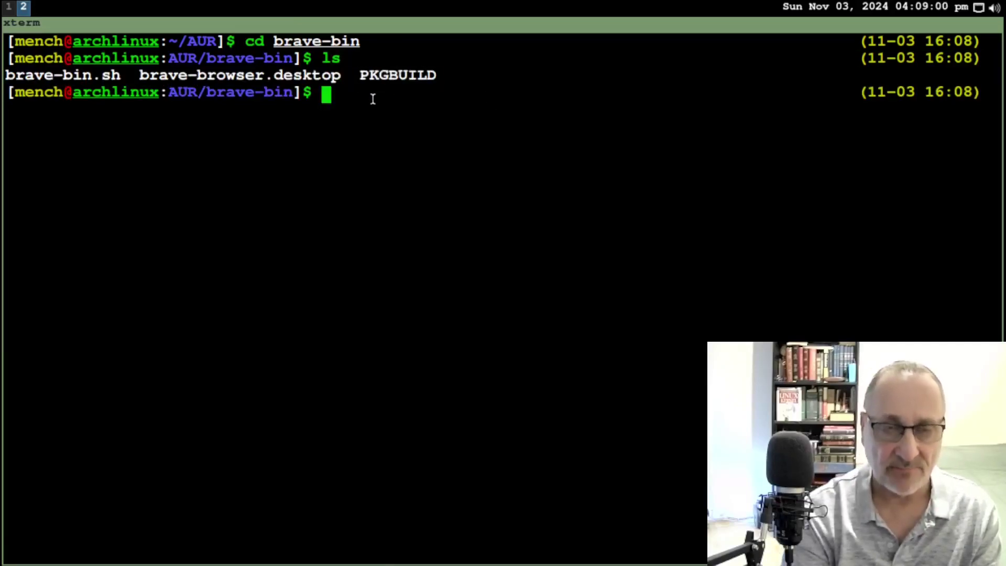
Step: View PKGBUILD with less, highlighting the curl version command, brave.com url and download sources
{"action": "type", "text": "less pak"}
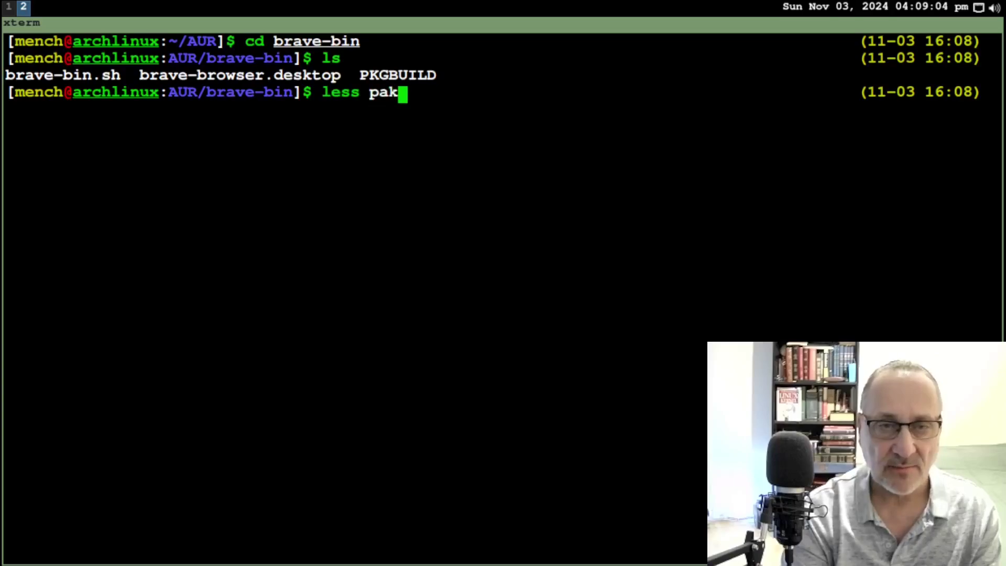
{"action": "key", "text": "BackSpace"}
{"action": "key", "text": "BackSpace"}
{"action": "type", "text": "kgbuil"}
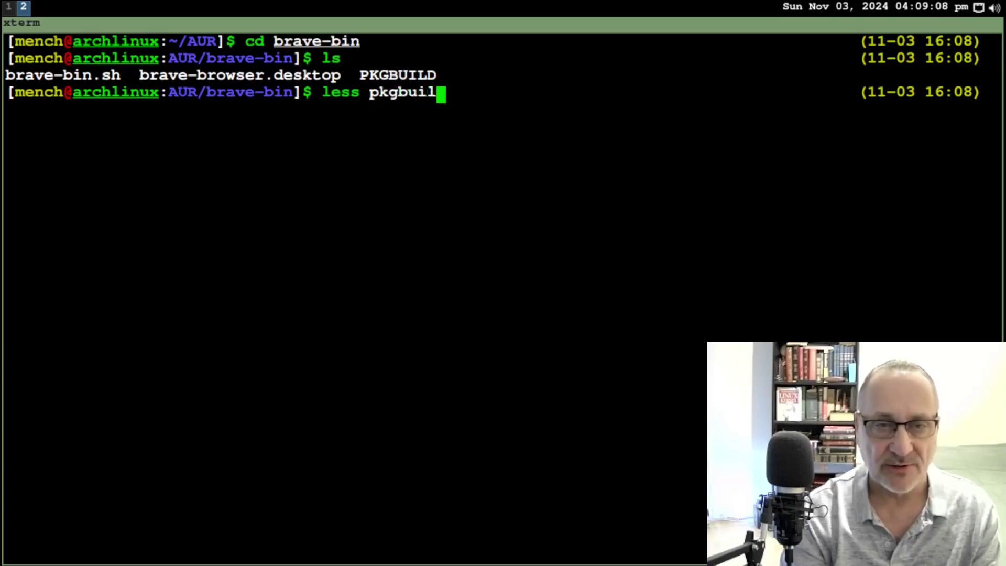
{"action": "key", "text": "Tab"}
{"action": "key", "text": "Return"}
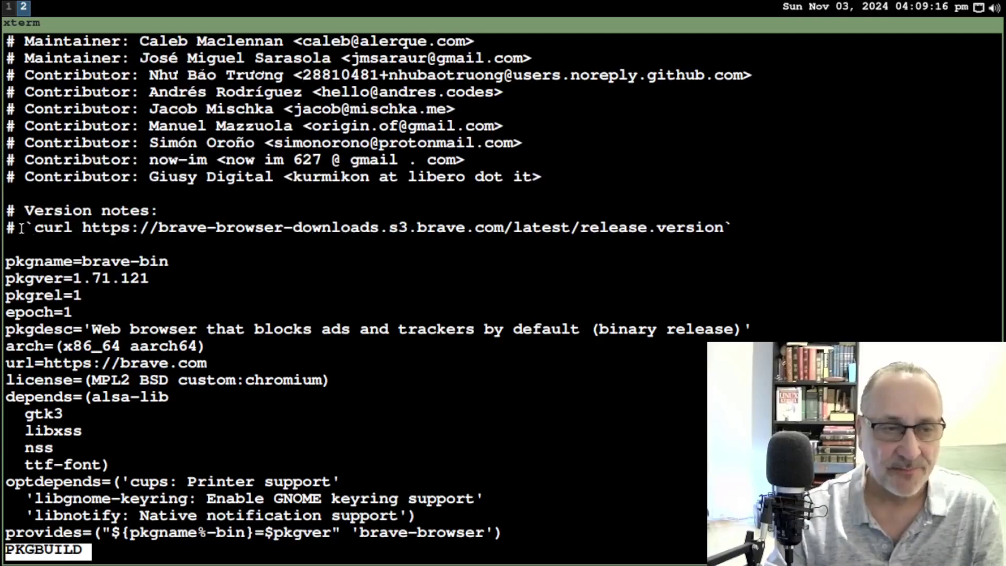
{"action": "key", "text": "Down"}
{"action": "key", "text": "Down"}
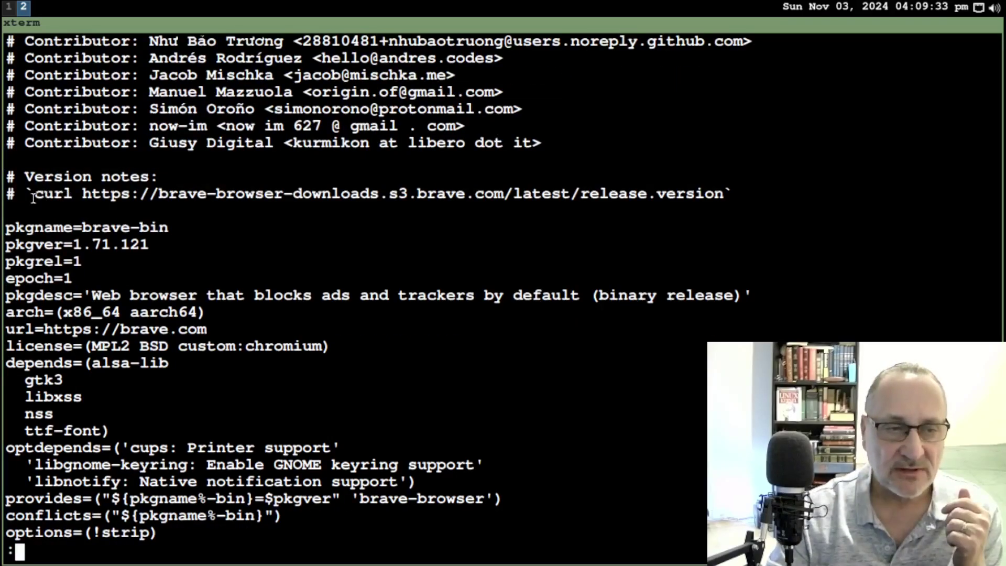
{"action": "left_click_drag", "start_coordinate": [33, 198], "coordinate": [728, 194]}
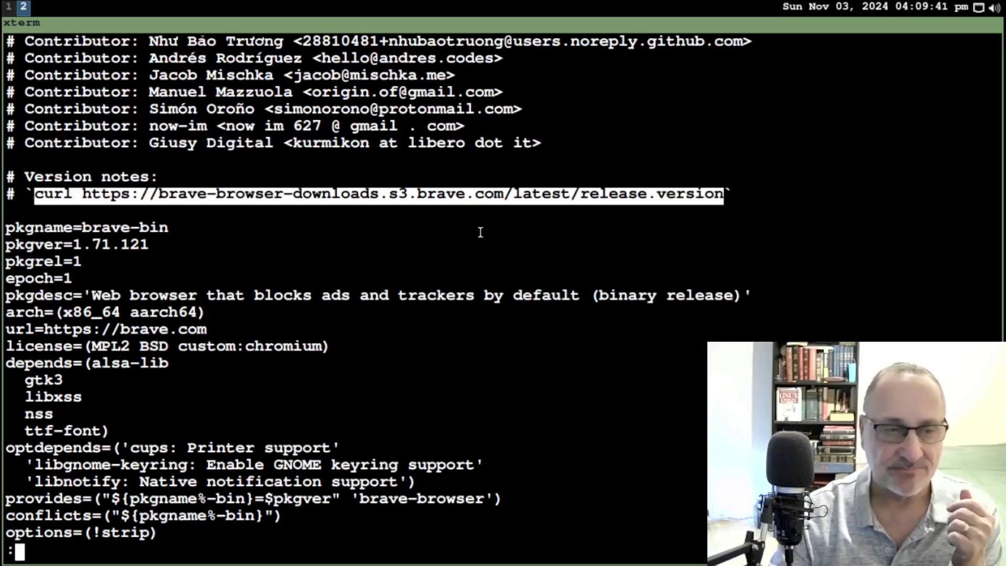
{"action": "left_click", "coordinate": [104, 245]}
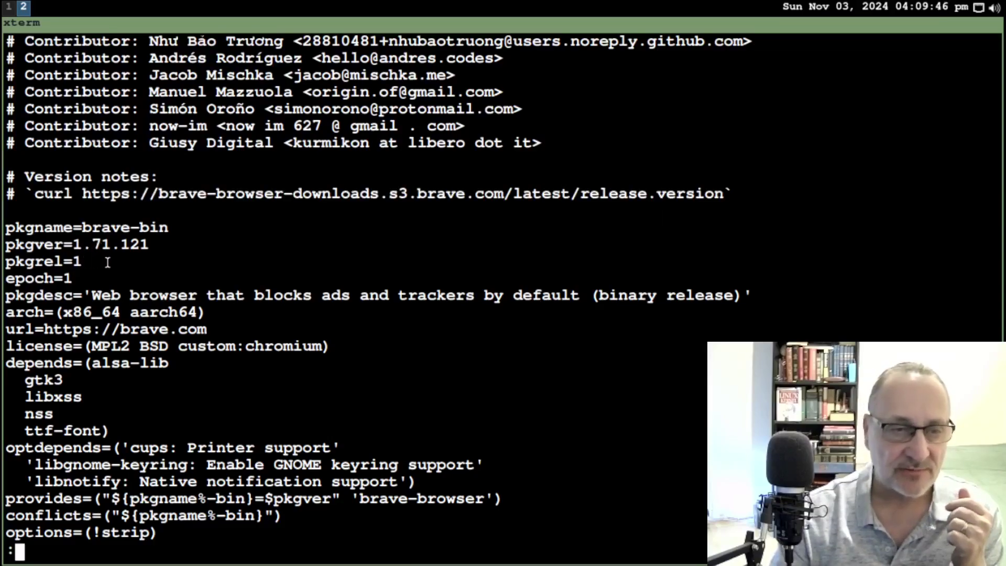
{"action": "key", "text": "Down"}
{"action": "key", "text": "Down"}
{"action": "key", "text": "Down"}
{"action": "key", "text": "Down"}
{"action": "key", "text": "Down"}
{"action": "key", "text": "Down"}
{"action": "key", "text": "Down"}
{"action": "key", "text": "Down"}
{"action": "key", "text": "Down"}
{"action": "key", "text": "Down"}
{"action": "key", "text": "Down"}
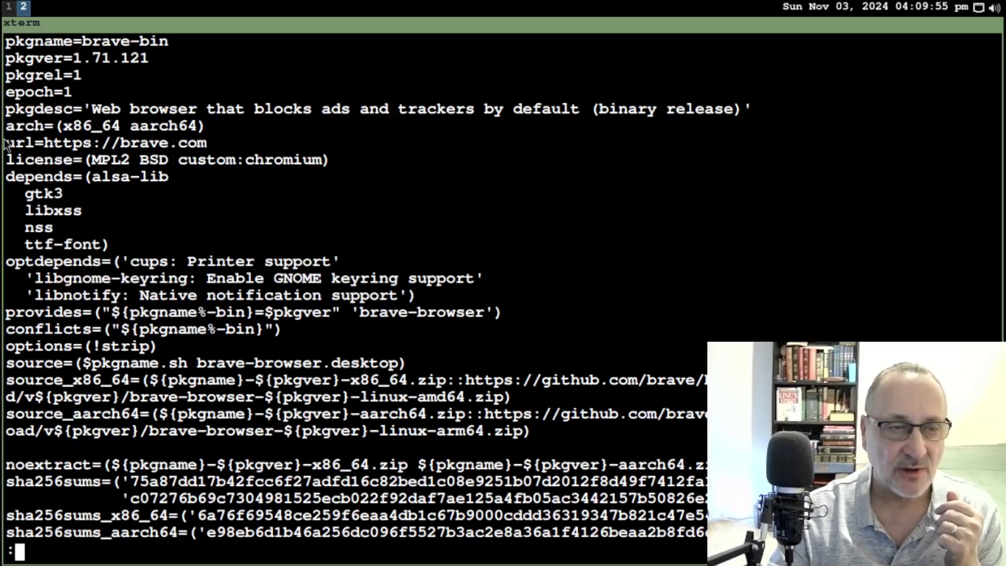
{"action": "left_click_drag", "start_coordinate": [34, 141], "coordinate": [208, 140]}
{"action": "key", "text": "Down"}
{"action": "key", "text": "Down"}
{"action": "key", "text": "Down"}
{"action": "key", "text": "Down"}
{"action": "key", "text": "Down"}
{"action": "key", "text": "Down"}
{"action": "key", "text": "Down"}
{"action": "key", "text": "Down"}
{"action": "key", "text": "Down"}
{"action": "key", "text": "Down"}
{"action": "key", "text": "Down"}
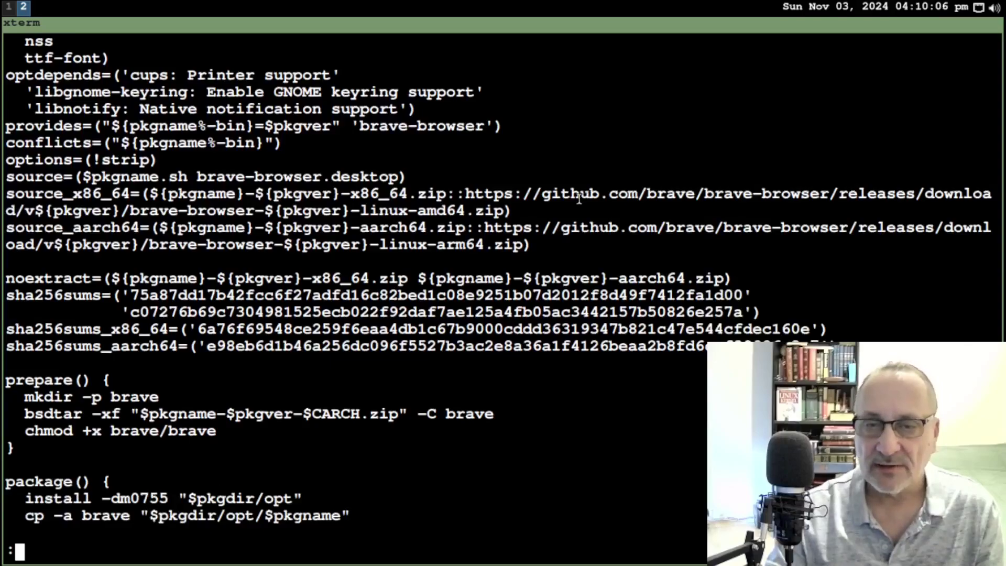
{"action": "left_click_drag", "start_coordinate": [523, 194], "coordinate": [969, 195]}
{"action": "left_click_drag", "start_coordinate": [698, 210], "coordinate": [661, 222]}
{"action": "key", "text": "space"}
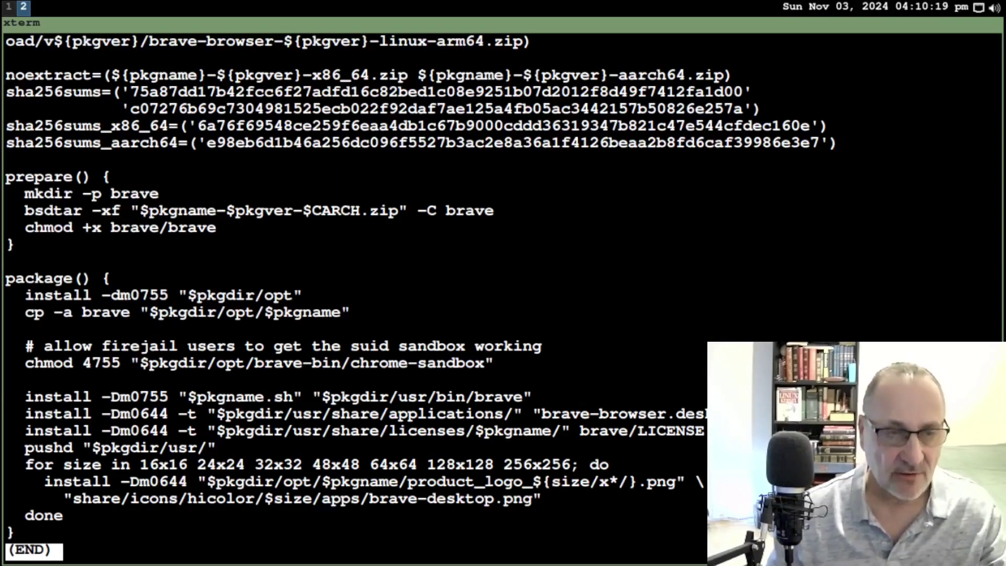
Step: Quit the pager and run makepkg -sic, confirming with the sudo password to install brave-bin 1.71.121
{"action": "type", "text": "q"}
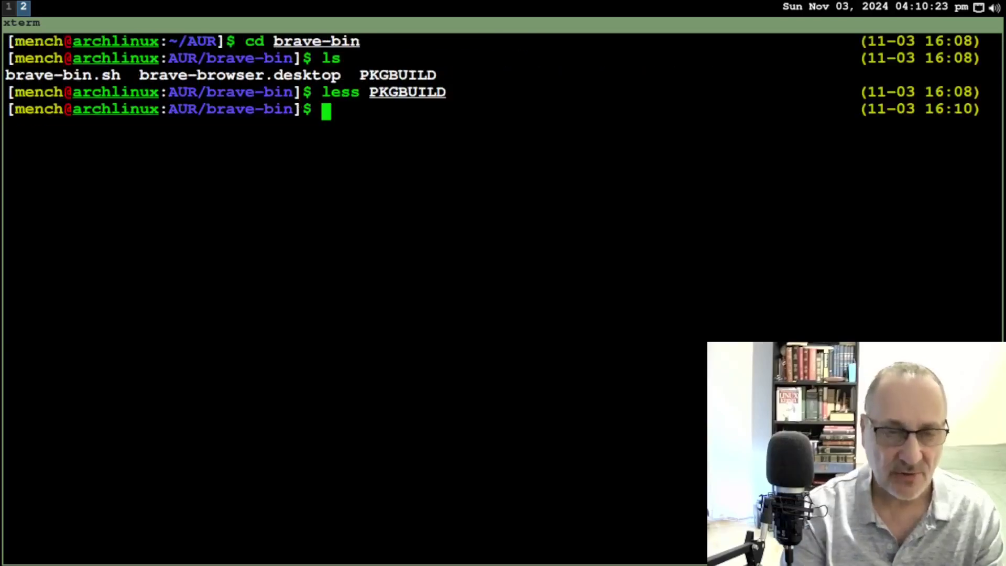
{"action": "type", "text": "makepk"}
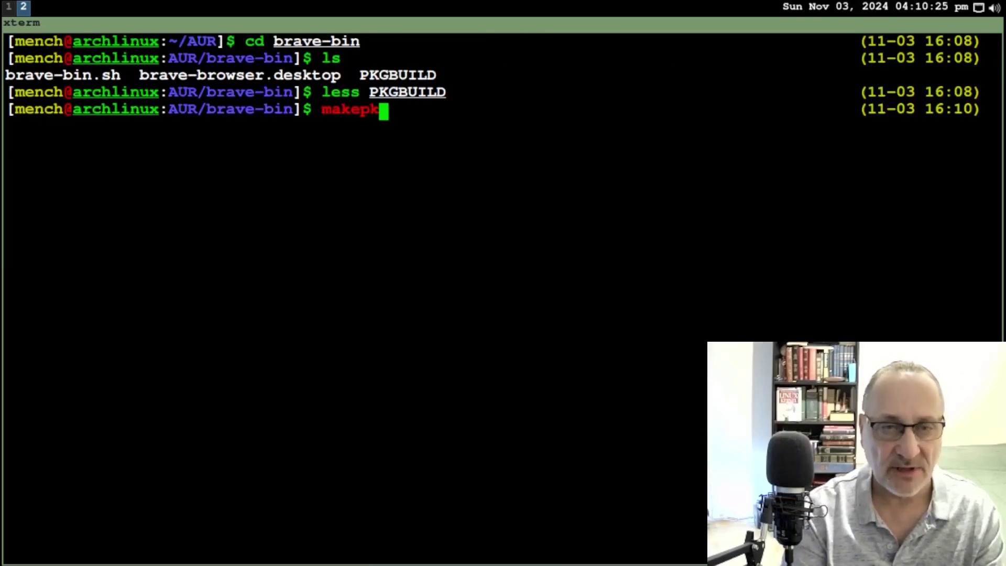
{"action": "type", "text": "g -s"}
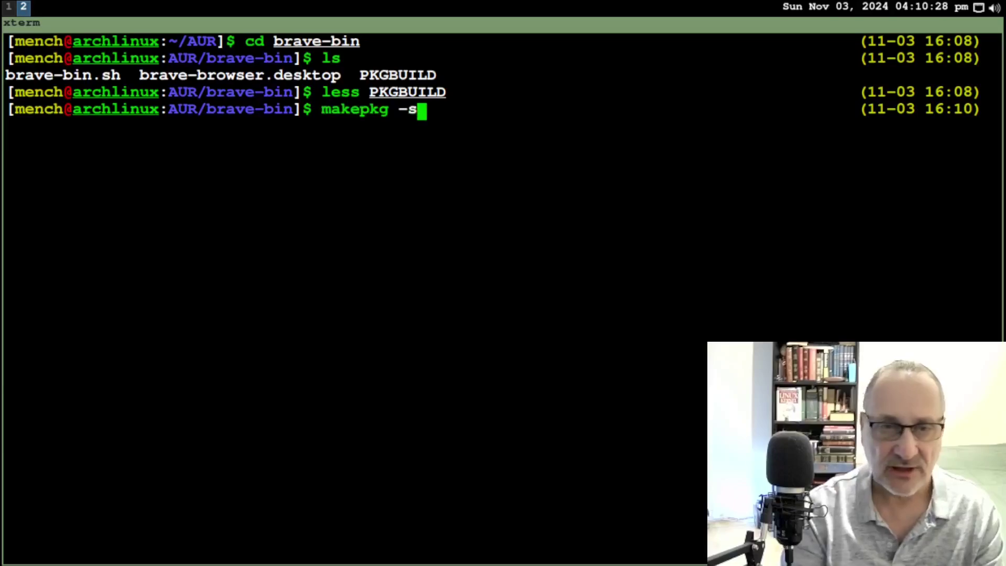
{"action": "type", "text": "ic"}
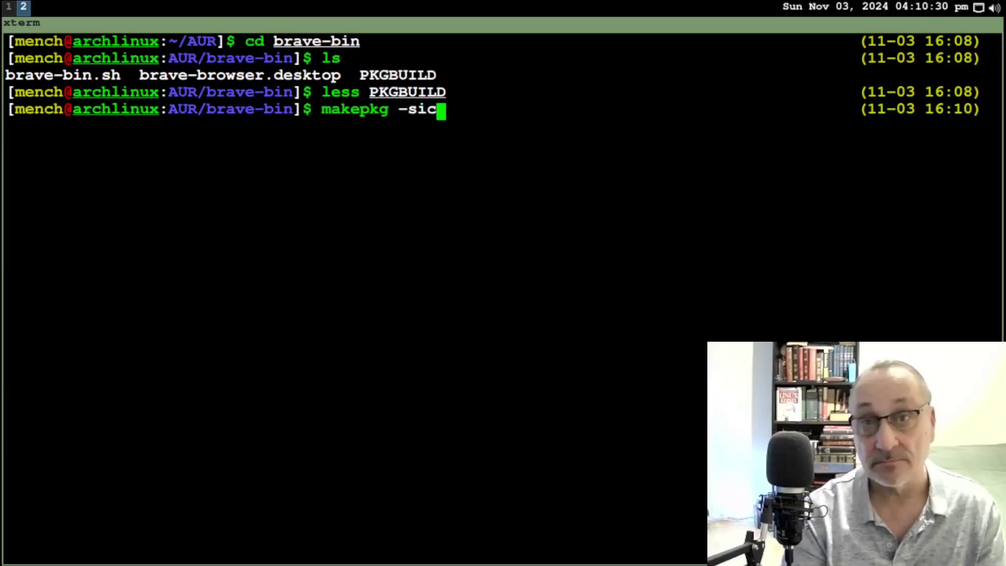
{"action": "key", "text": "Return"}
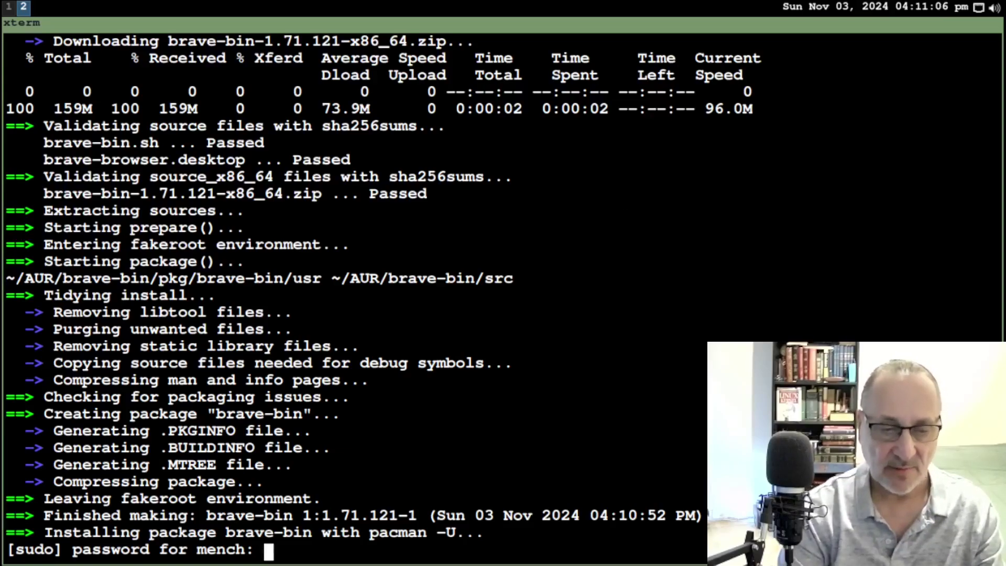
{"action": "key", "text": "Return"}
{"action": "key", "text": "Return"}
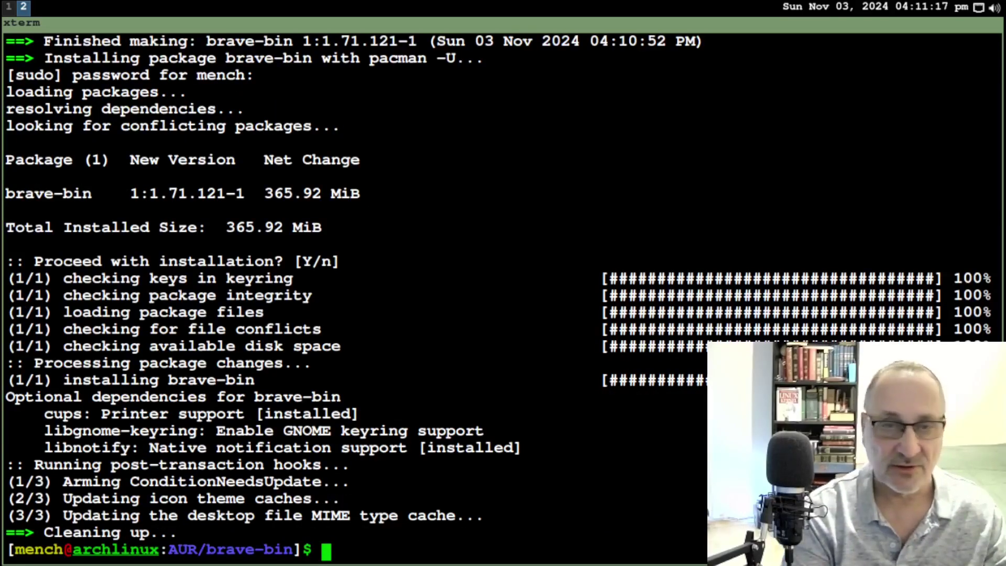
Step: Close xterm, then launch Brave by typing 'bra' in the program launcher
{"action": "key", "text": "ctrl+d"}
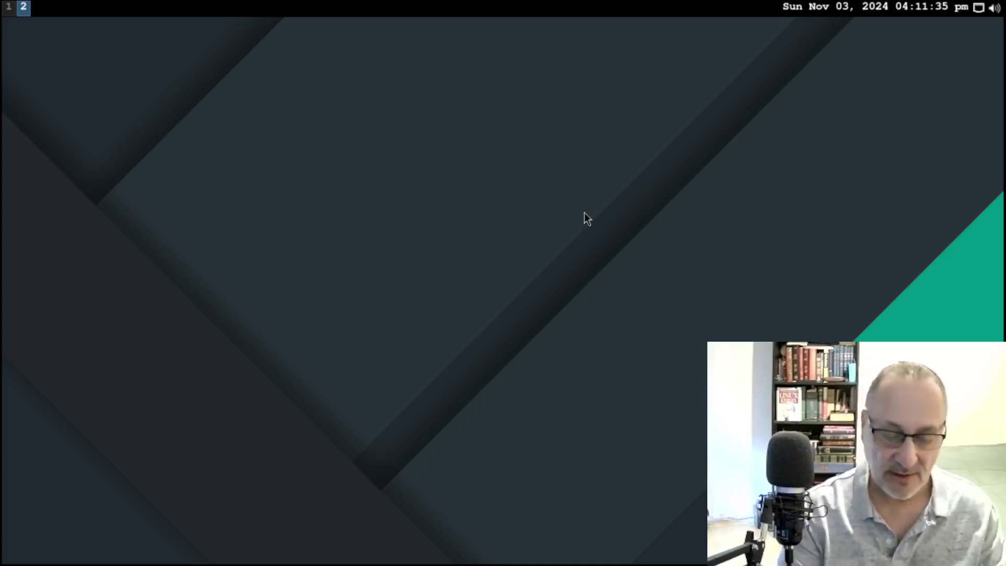
{"action": "key", "text": "super+p"}
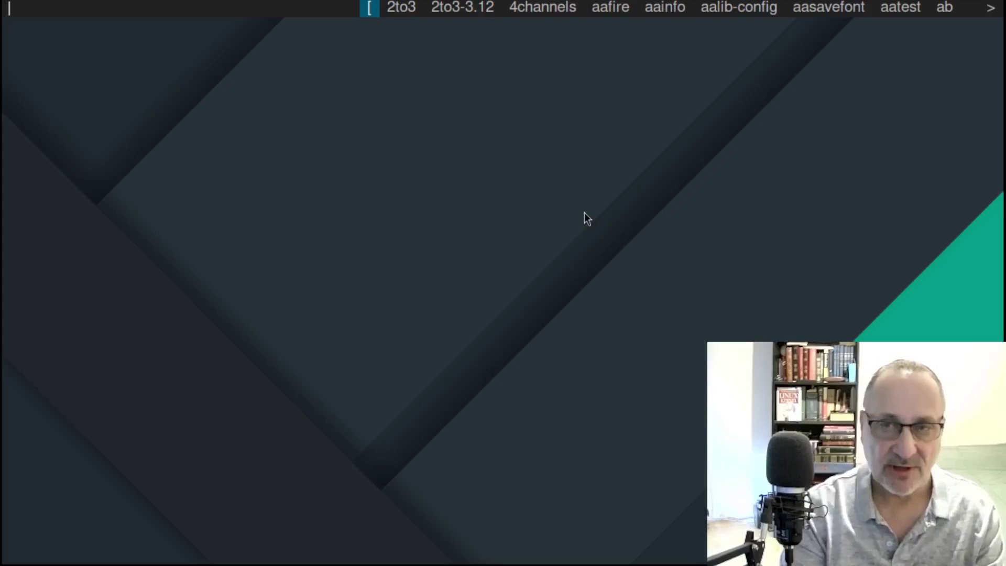
{"action": "type", "text": "bra"}
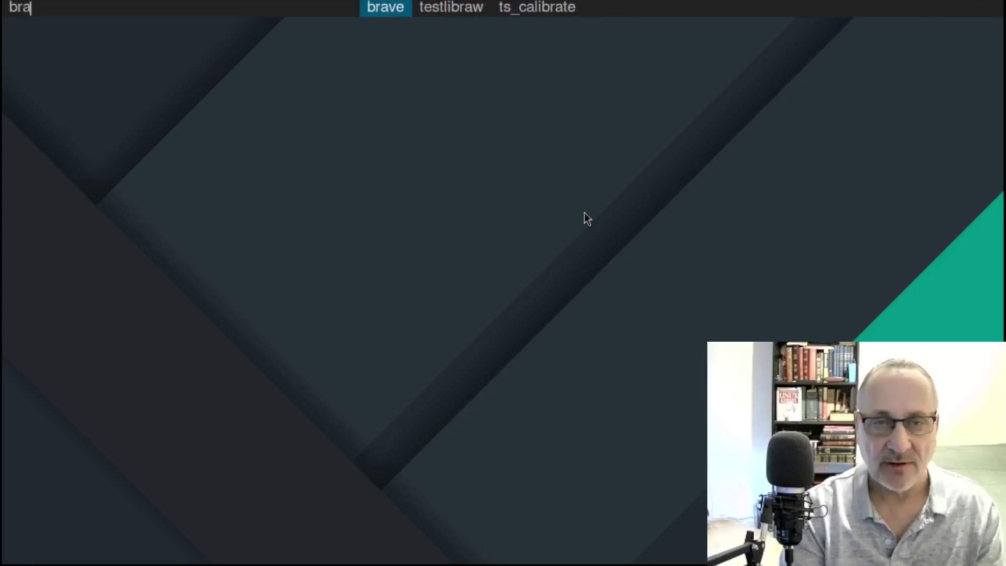
{"action": "key", "text": "Return"}
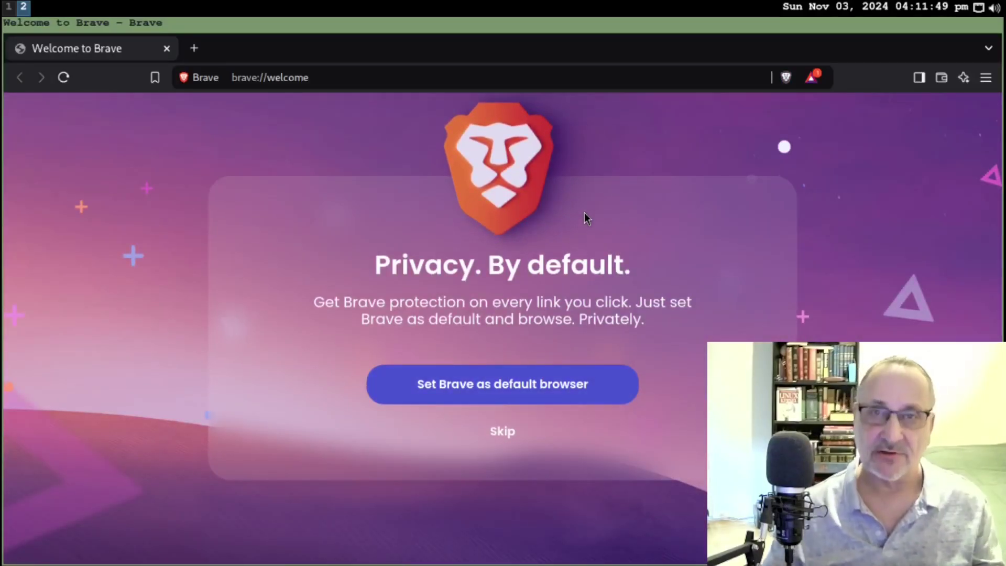
Step: Skip default-browser and Firefox import, decline Brave Search help, untick crash reports and product insights, then finish
{"action": "left_click", "coordinate": [507, 433]}
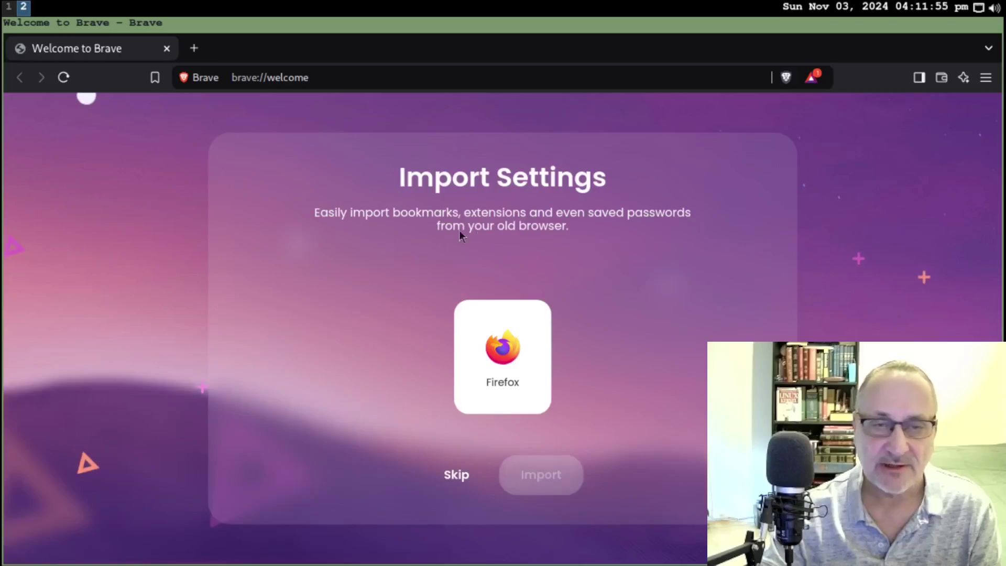
{"action": "left_click", "coordinate": [456, 477]}
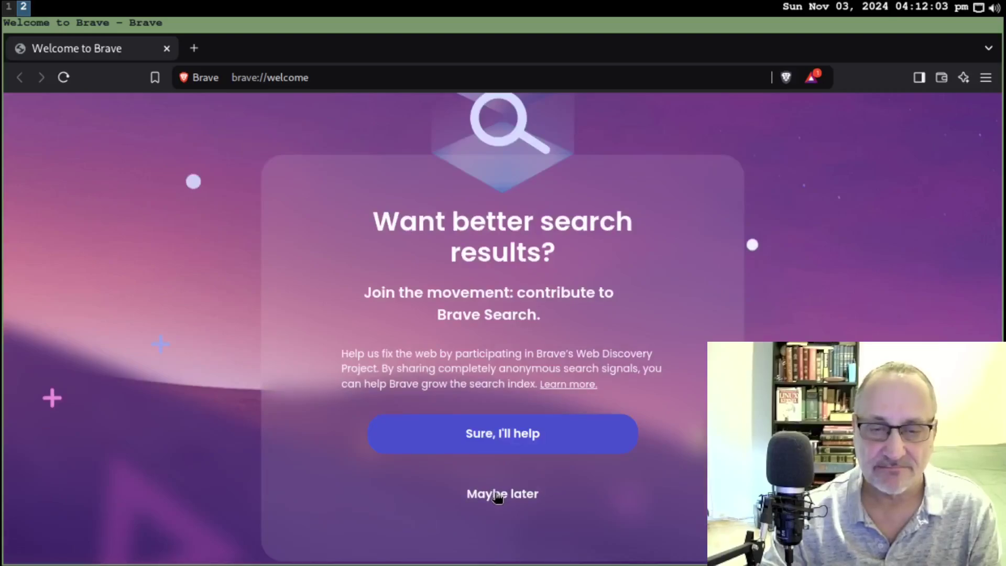
{"action": "left_click", "coordinate": [496, 494]}
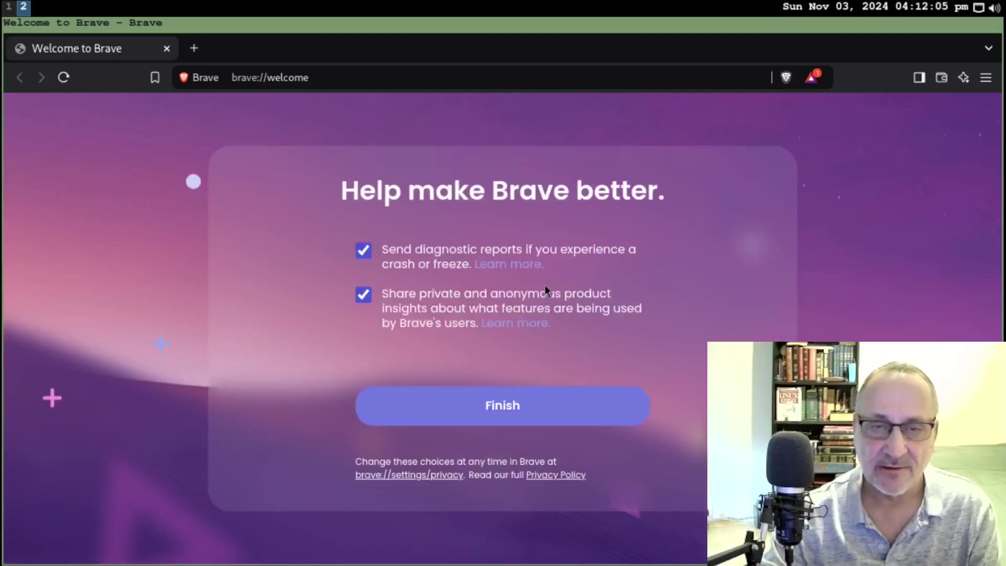
{"action": "left_click", "coordinate": [367, 251]}
{"action": "left_click", "coordinate": [364, 296]}
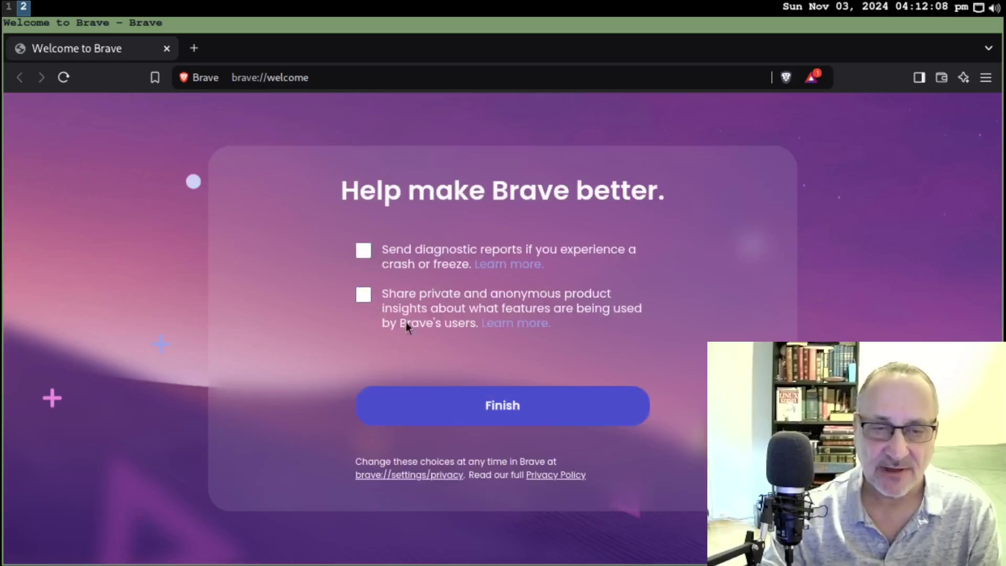
{"action": "left_click", "coordinate": [542, 404]}
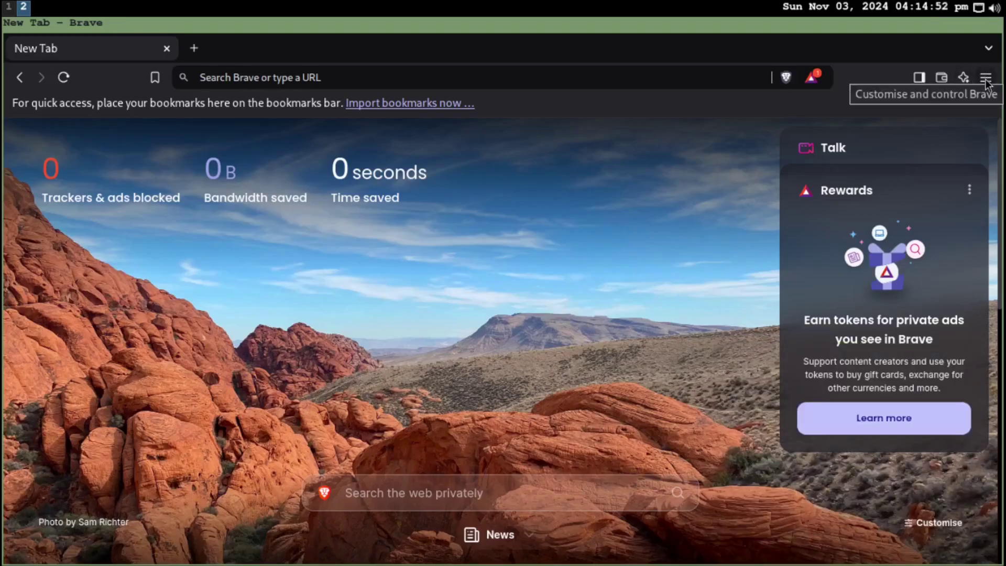
Step: From the main menu open Settings and choose 'Open the New Tab page' under On start-up
{"action": "left_click", "coordinate": [986, 79]}
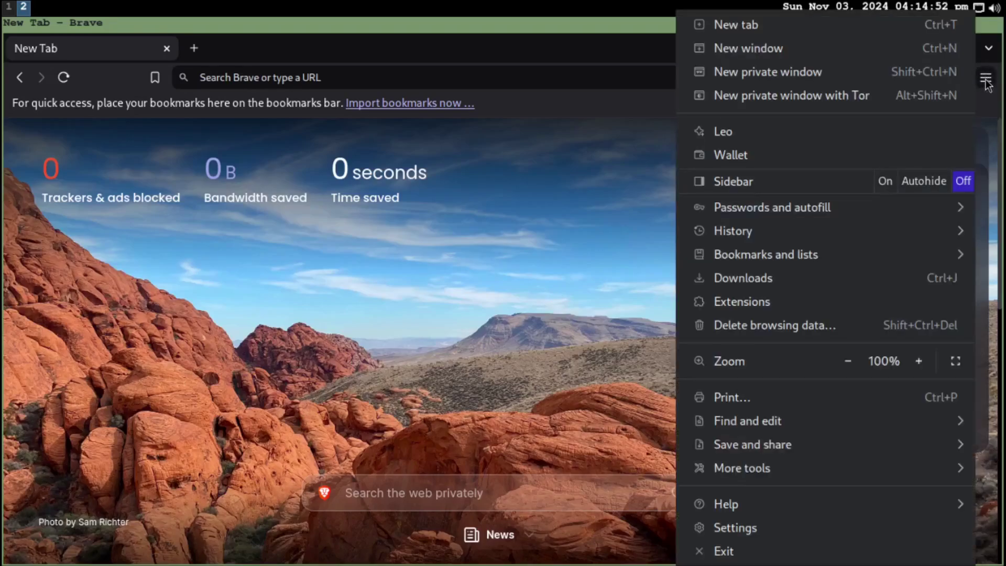
{"action": "left_click", "coordinate": [749, 528]}
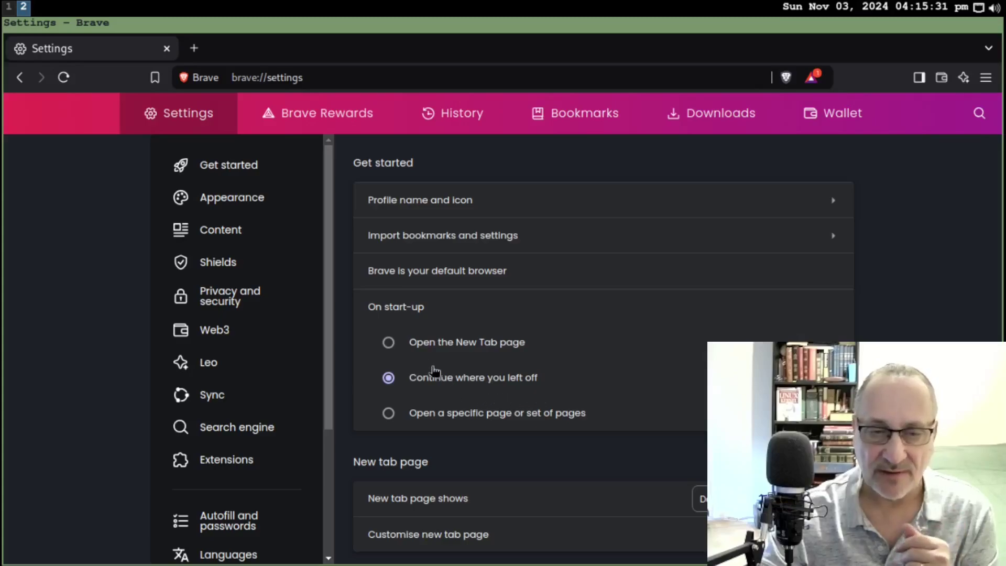
{"action": "left_click", "coordinate": [389, 344]}
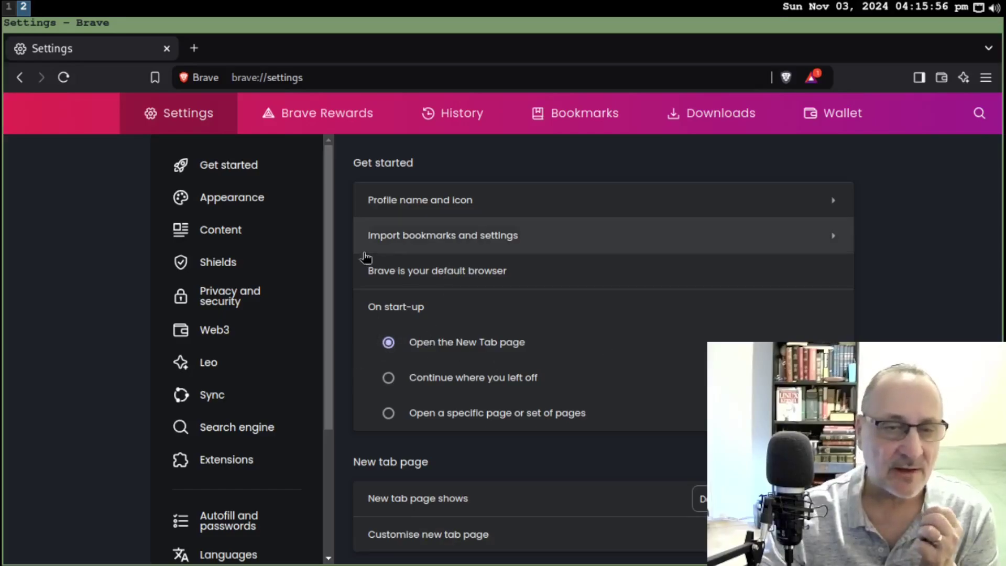
{"action": "left_click", "coordinate": [239, 197]}
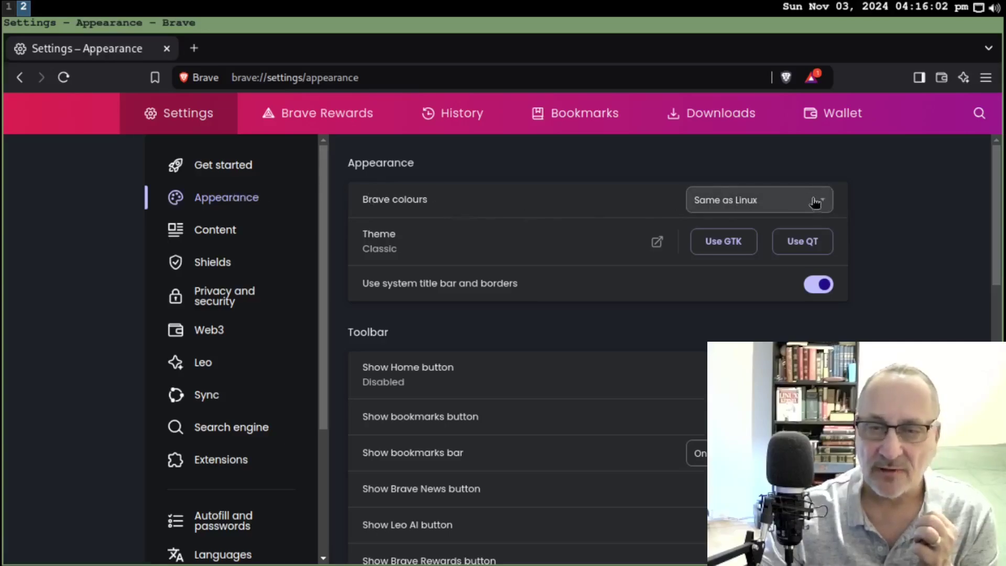
{"action": "left_click", "coordinate": [826, 203]}
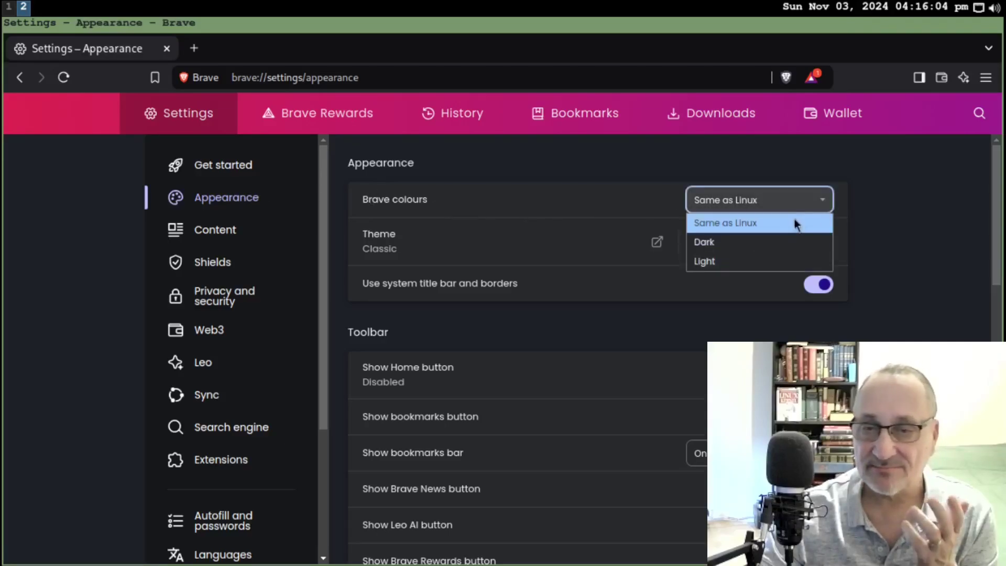
{"action": "left_click", "coordinate": [753, 248]}
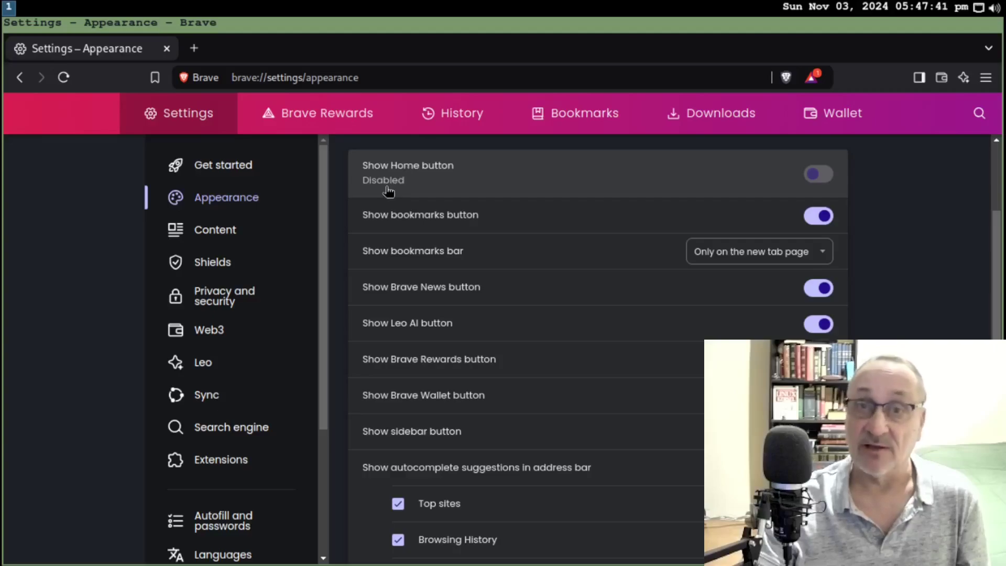
{"action": "left_click", "coordinate": [830, 179]}
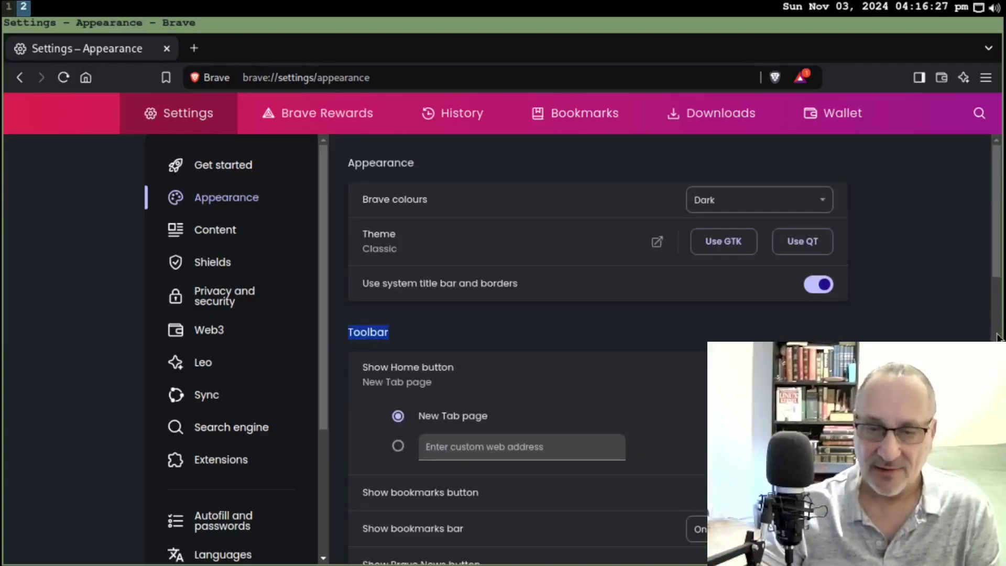
{"action": "scroll", "coordinate": [999, 336], "scroll_direction": "down", "scroll_amount": 5}
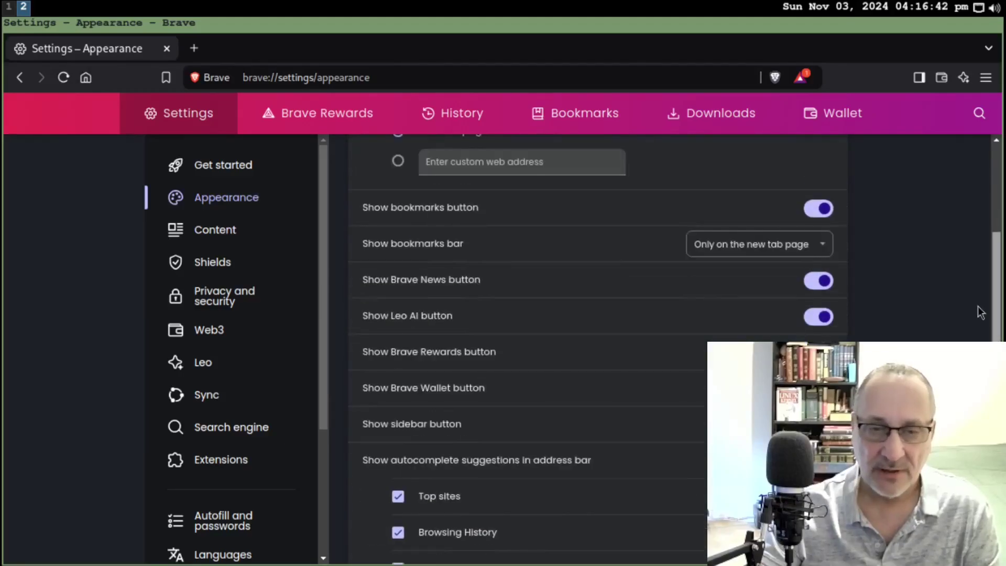
{"action": "scroll", "coordinate": [979, 323], "scroll_direction": "down", "scroll_amount": 2}
{"action": "scroll", "coordinate": [598, 236], "scroll_direction": "down", "scroll_amount": 2}
{"action": "scroll", "coordinate": [597, 341], "scroll_direction": "down", "scroll_amount": 1}
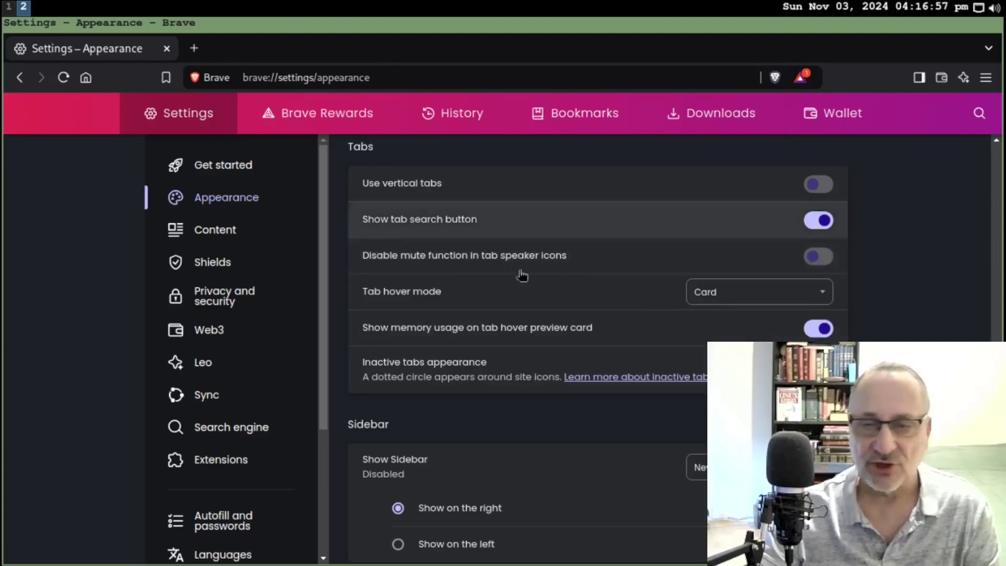
Step: In Content > Shields settings, choose Aggressive trackers & ads blocking and Strict HTTPS upgrading
{"action": "left_click", "coordinate": [230, 233]}
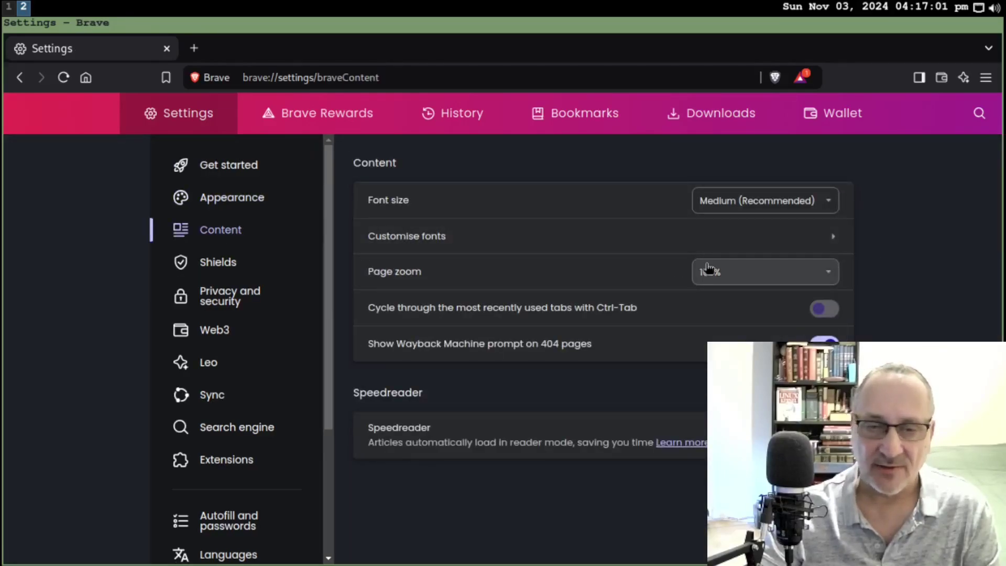
{"action": "left_click", "coordinate": [219, 261]}
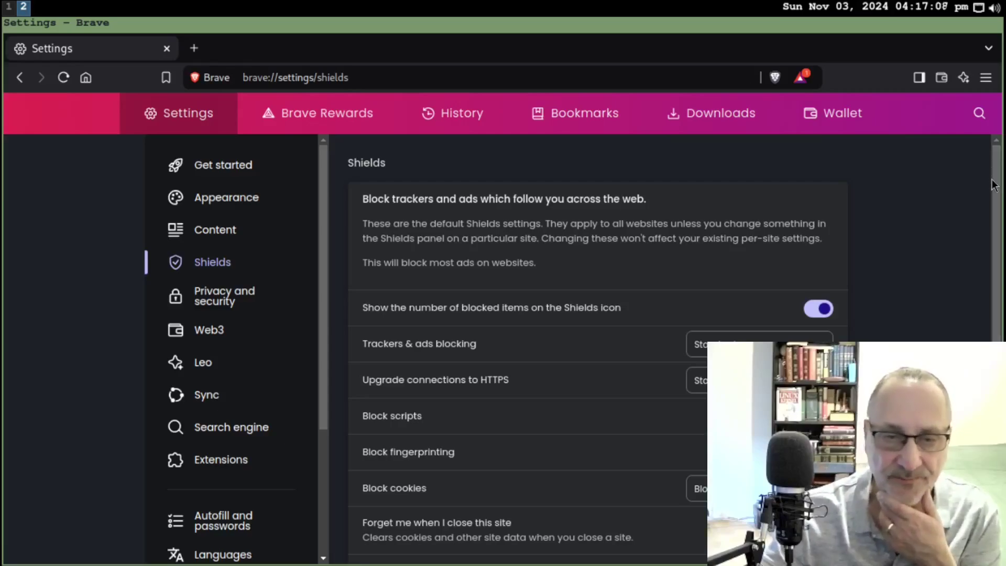
{"action": "left_click_drag", "start_coordinate": [994, 174], "coordinate": [1000, 327]}
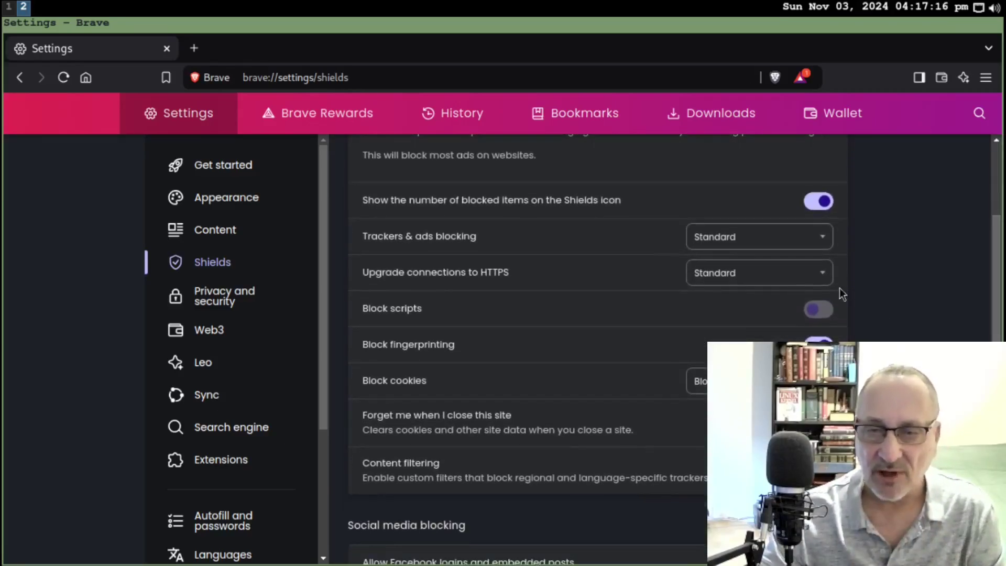
{"action": "left_click", "coordinate": [825, 242]}
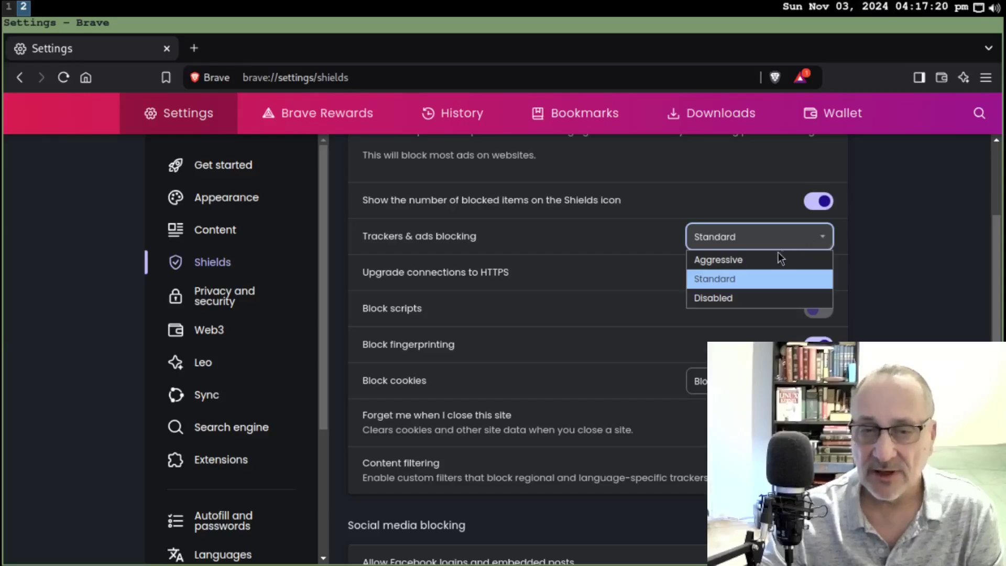
{"action": "left_click", "coordinate": [759, 260]}
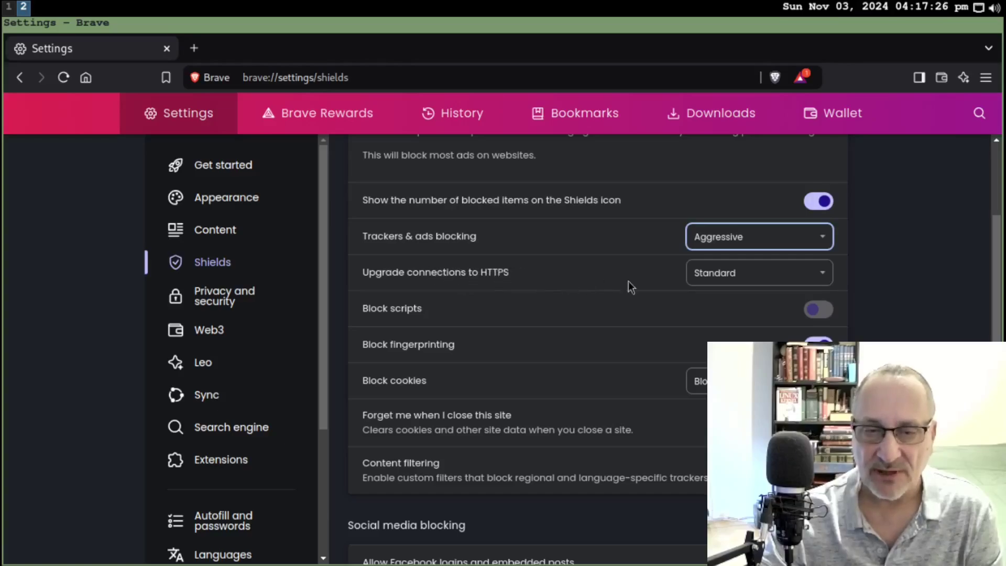
{"action": "left_click", "coordinate": [825, 275]}
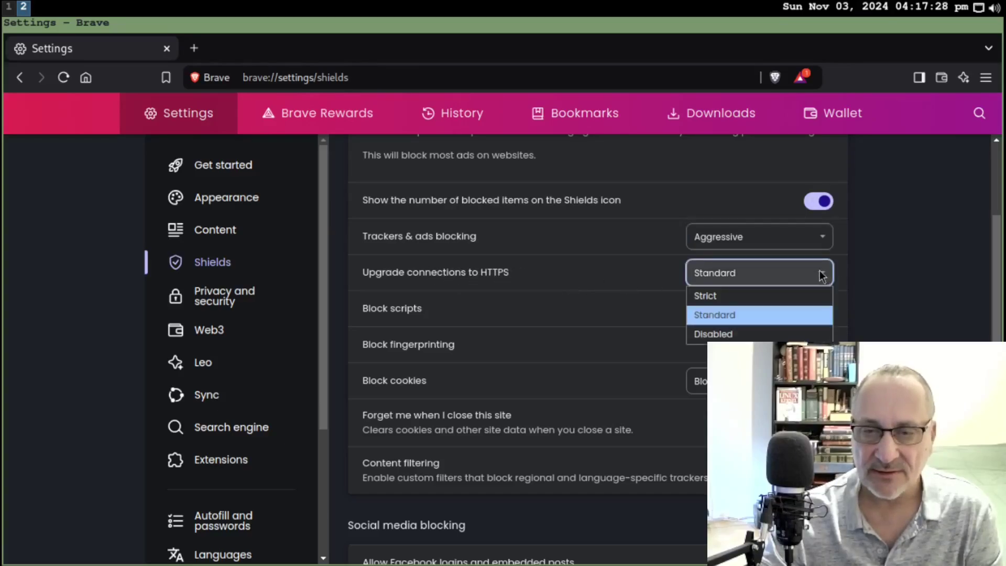
{"action": "left_click", "coordinate": [749, 297]}
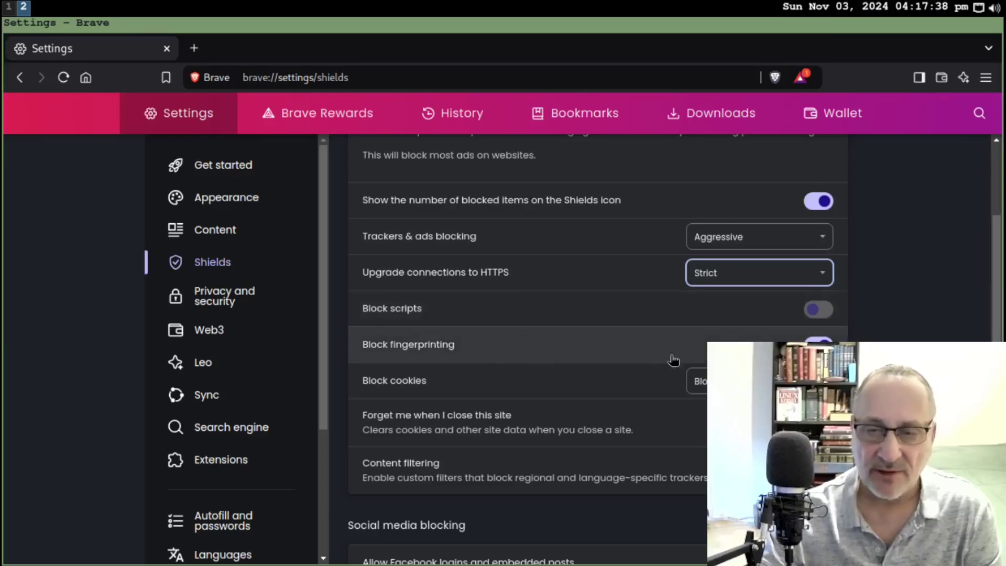
{"action": "scroll", "coordinate": [524, 345], "scroll_direction": "down", "scroll_amount": 1}
{"action": "scroll", "coordinate": [588, 391], "scroll_direction": "down", "scroll_amount": 1}
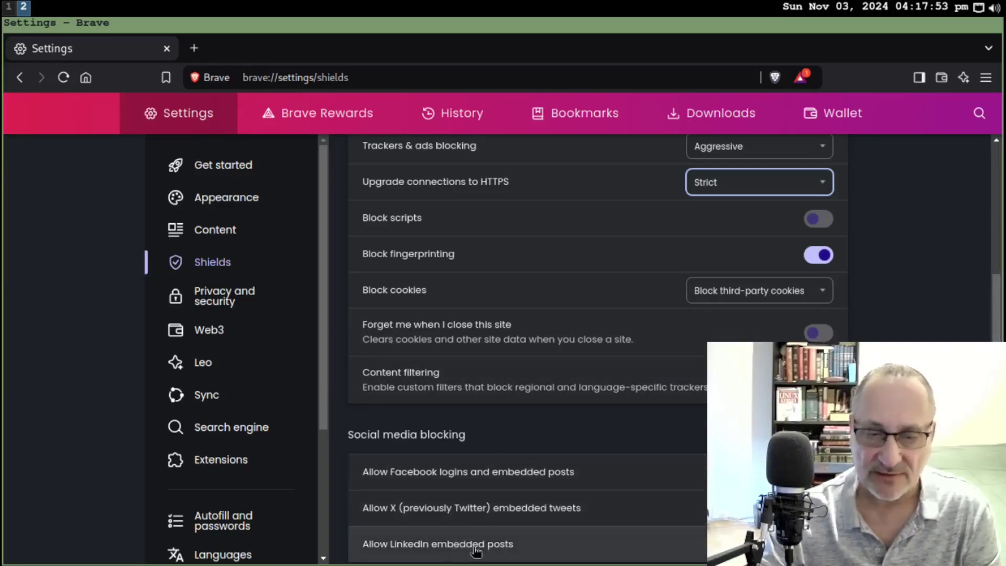
Step: Scroll through the Privacy and security settings, then switch to Autofill and passwords
{"action": "left_click", "coordinate": [219, 301]}
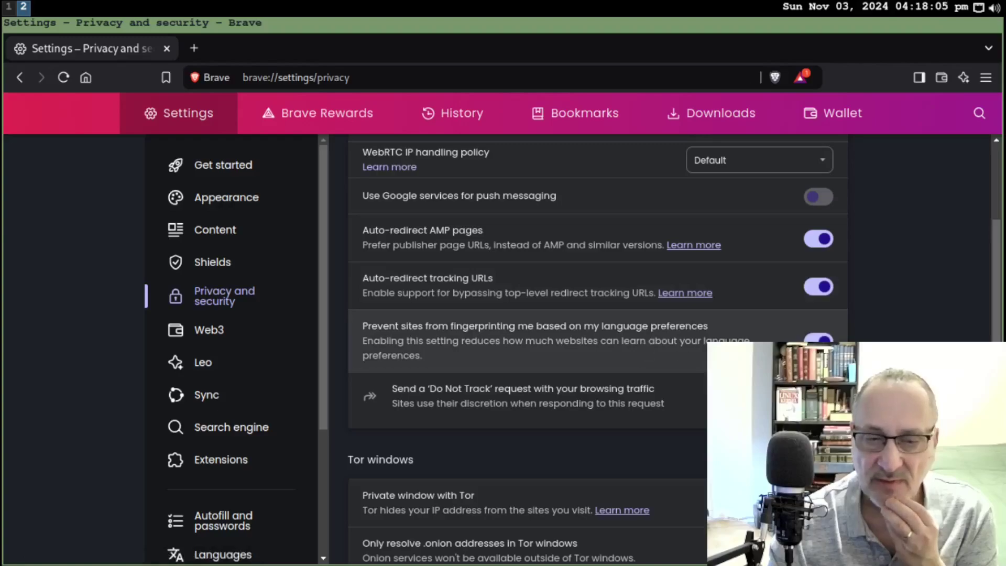
{"action": "scroll", "coordinate": [1001, 287], "scroll_direction": "down", "scroll_amount": 7}
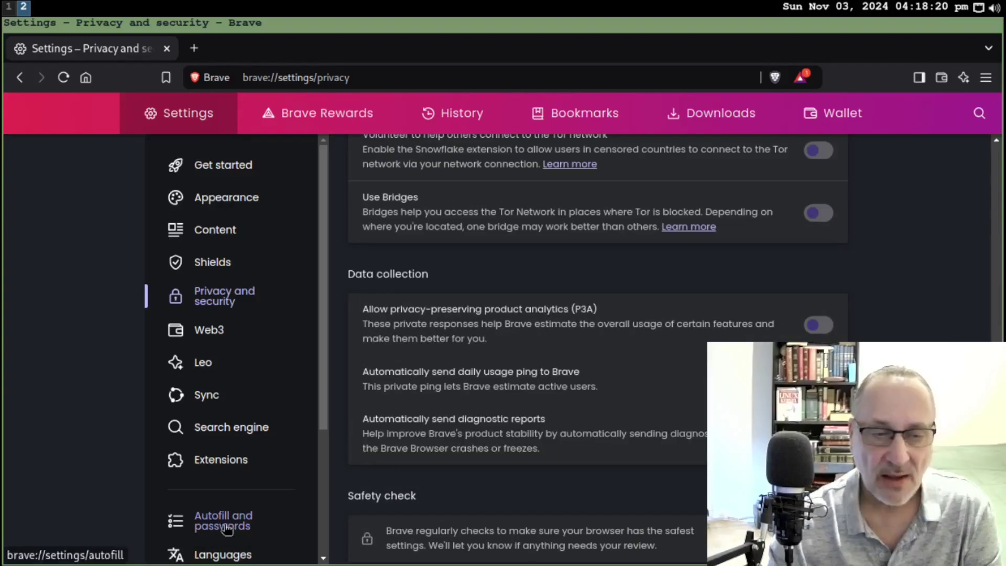
{"action": "left_click", "coordinate": [223, 521]}
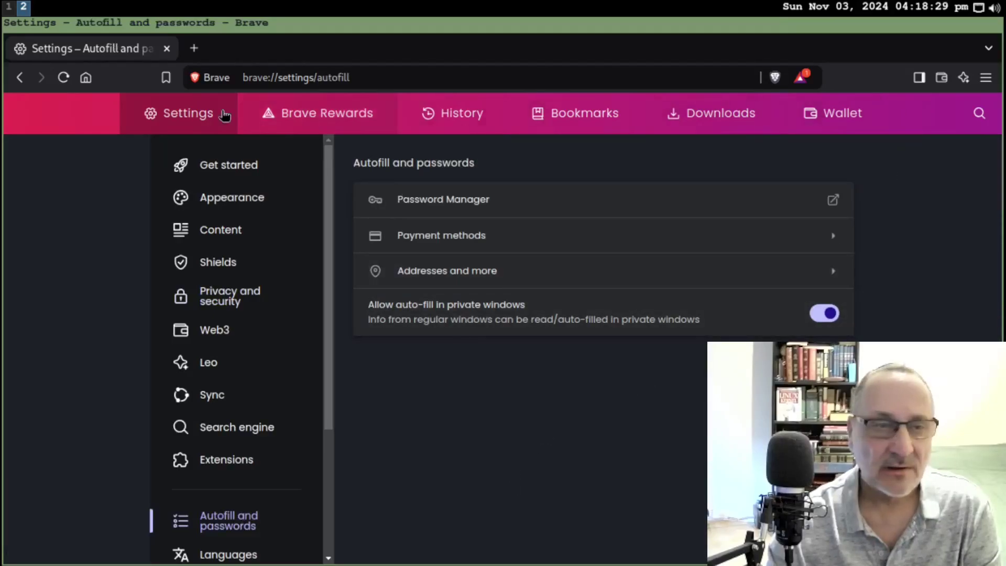
Step: Turn off Top sites in the New Tab page customisation panel
{"action": "left_click", "coordinate": [86, 78]}
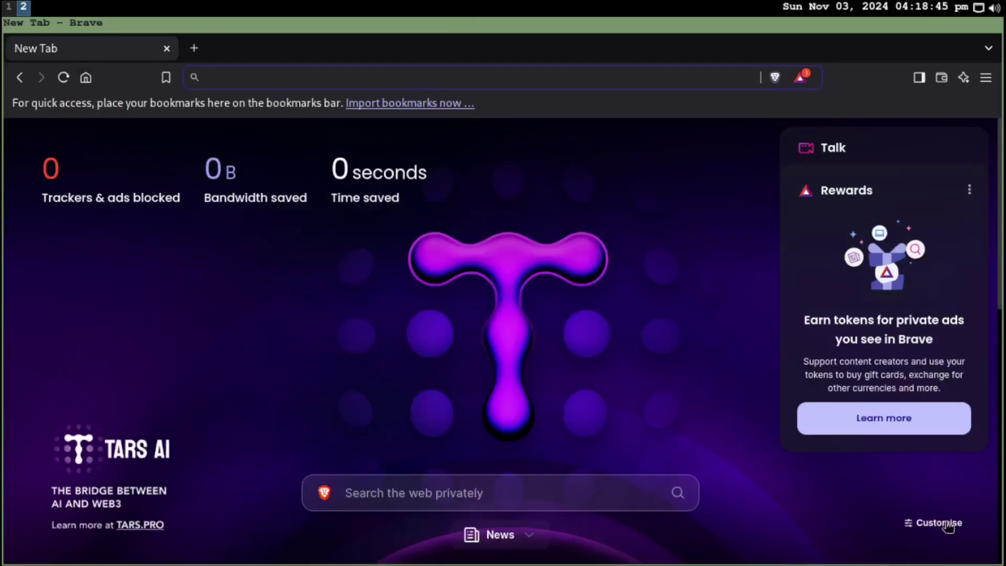
{"action": "left_click", "coordinate": [939, 523]}
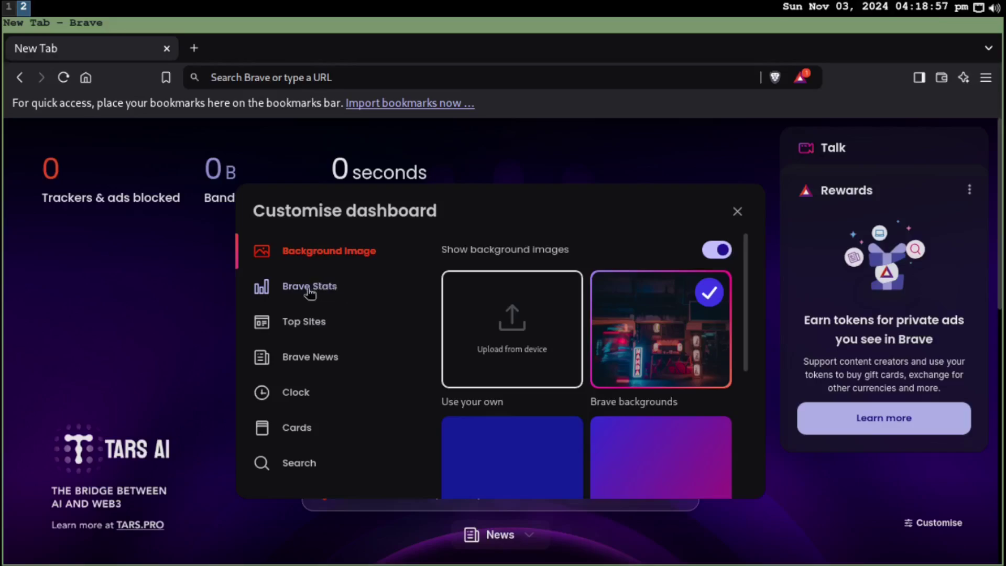
{"action": "left_click", "coordinate": [303, 323]}
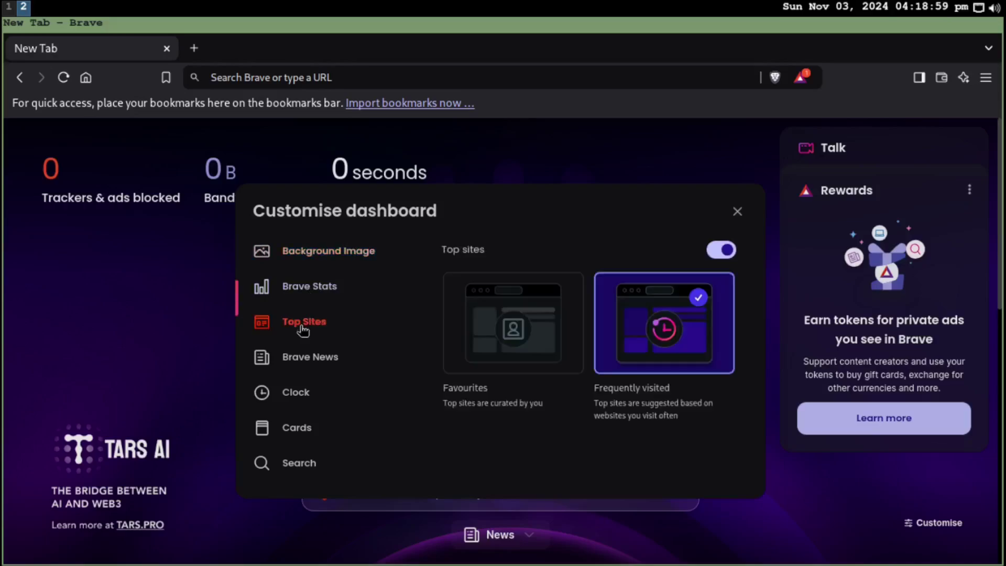
{"action": "left_click", "coordinate": [719, 251]}
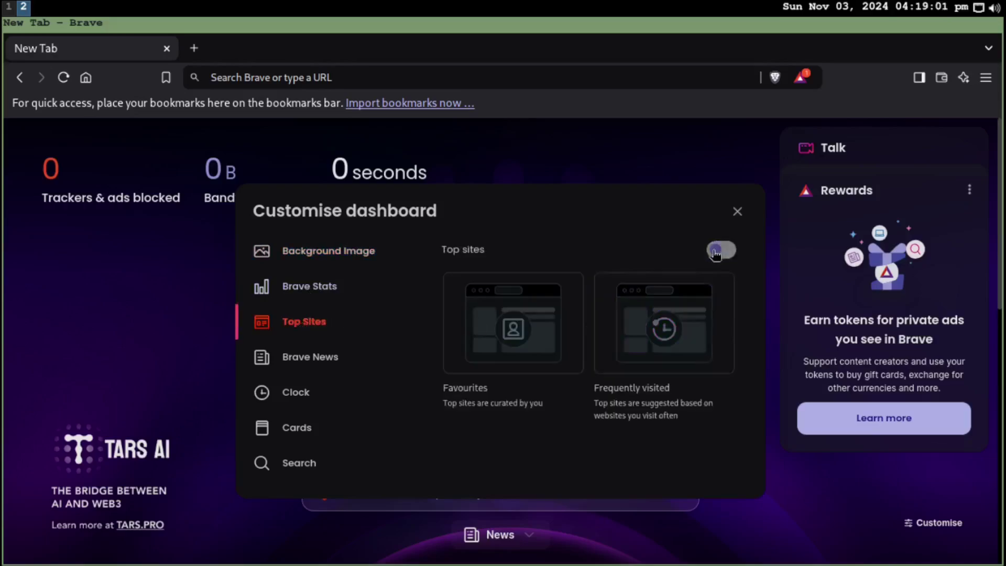
Step: Switch off Cards after reviewing Brave News, then check the search widget options and close the panel
{"action": "left_click", "coordinate": [310, 363]}
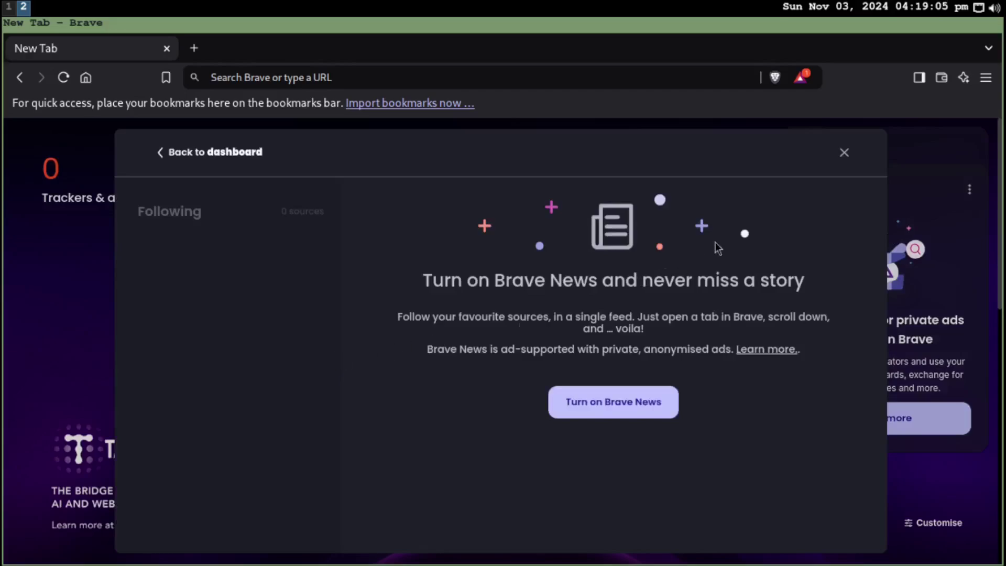
{"action": "left_click", "coordinate": [845, 152]}
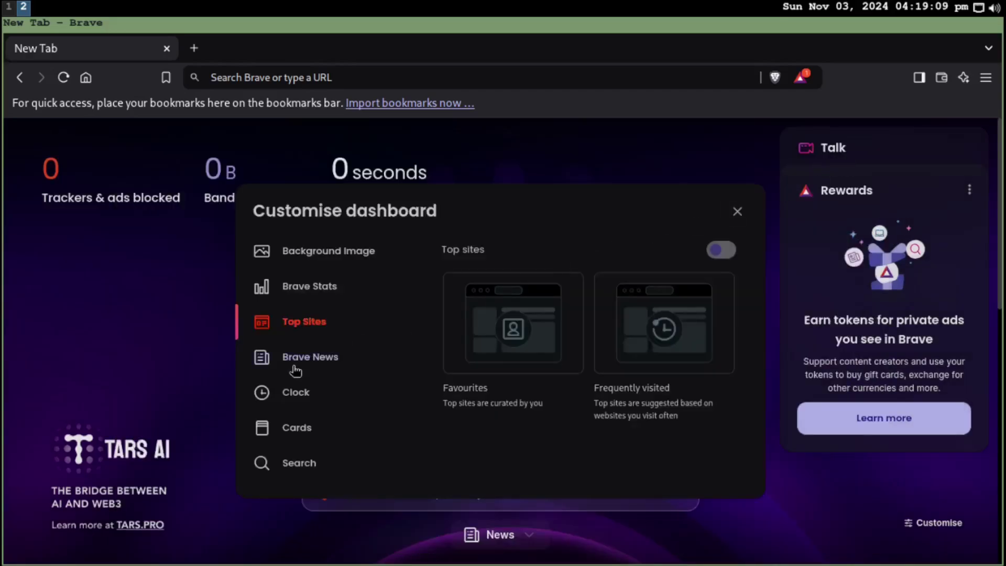
{"action": "left_click", "coordinate": [301, 428]}
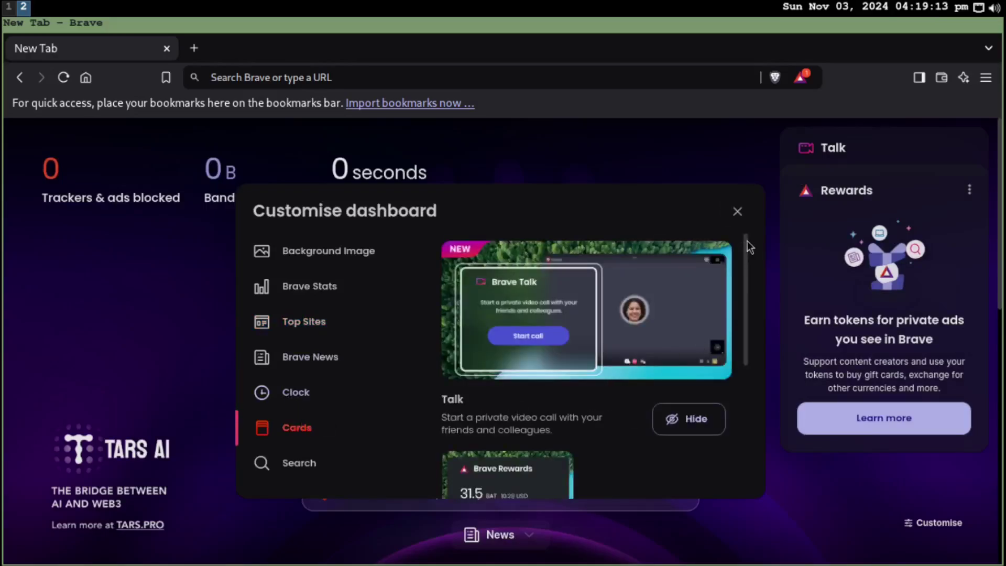
{"action": "left_click_drag", "start_coordinate": [746, 291], "coordinate": [740, 465]}
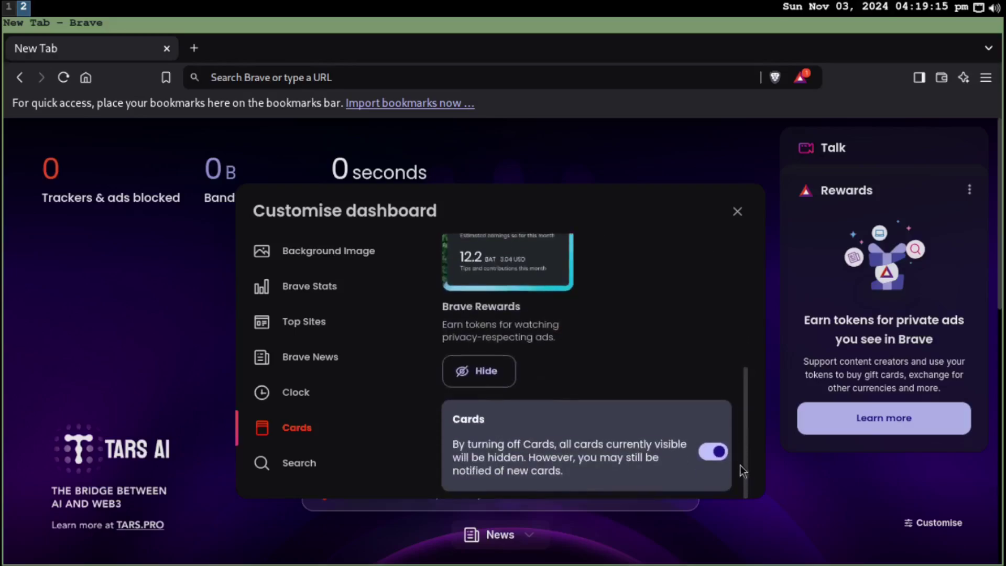
{"action": "left_click", "coordinate": [699, 460]}
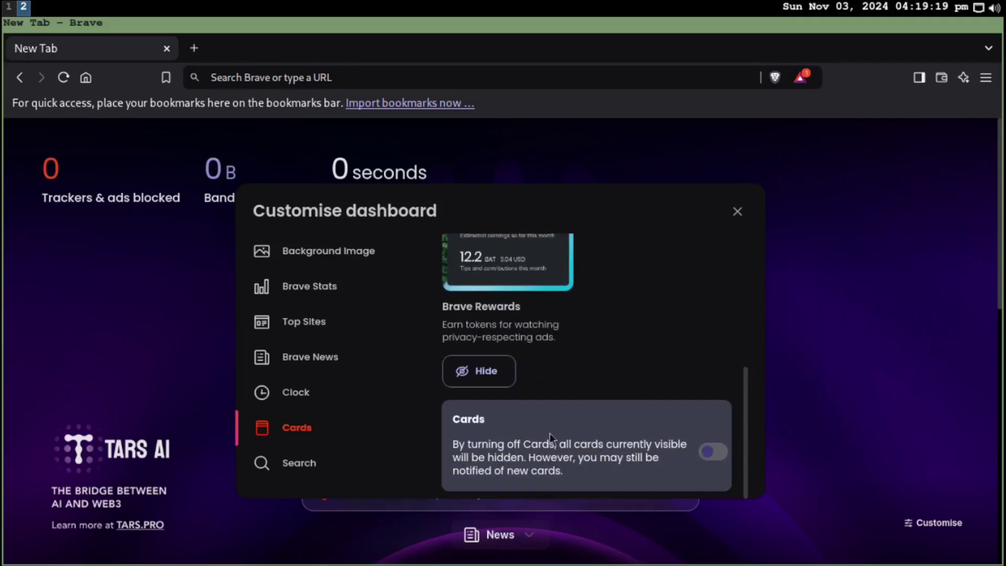
{"action": "left_click", "coordinate": [302, 471]}
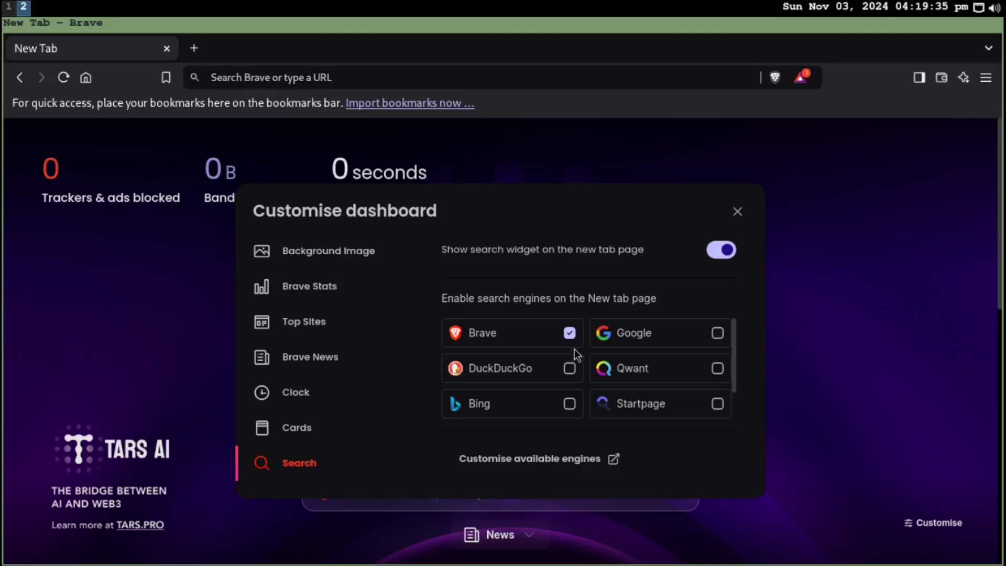
{"action": "left_click", "coordinate": [739, 211]}
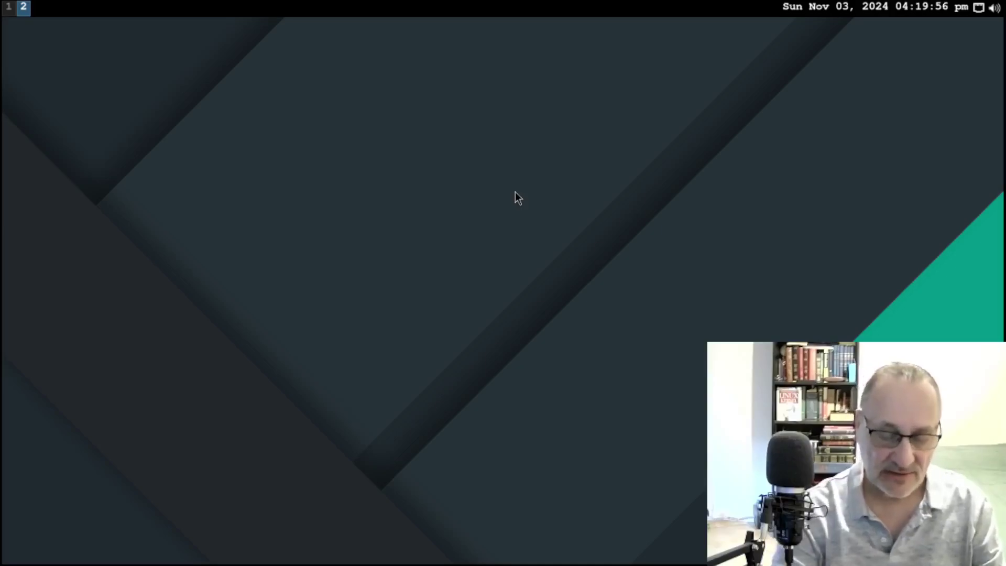
Step: Relaunch Brave from dmenu by filtering with 'bra'
{"action": "key", "text": "super+d"}
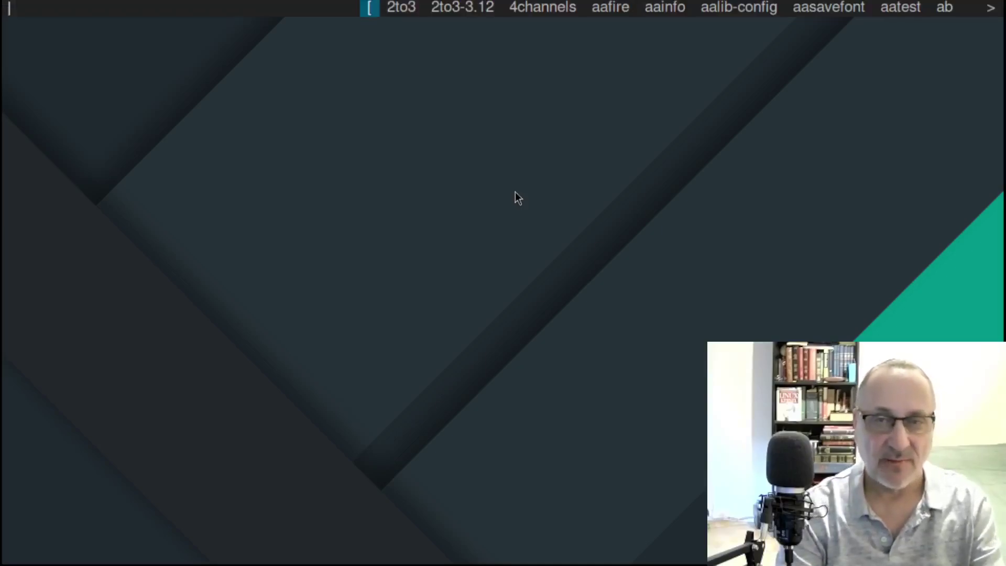
{"action": "type", "text": "bra"}
{"action": "key", "text": "Return"}
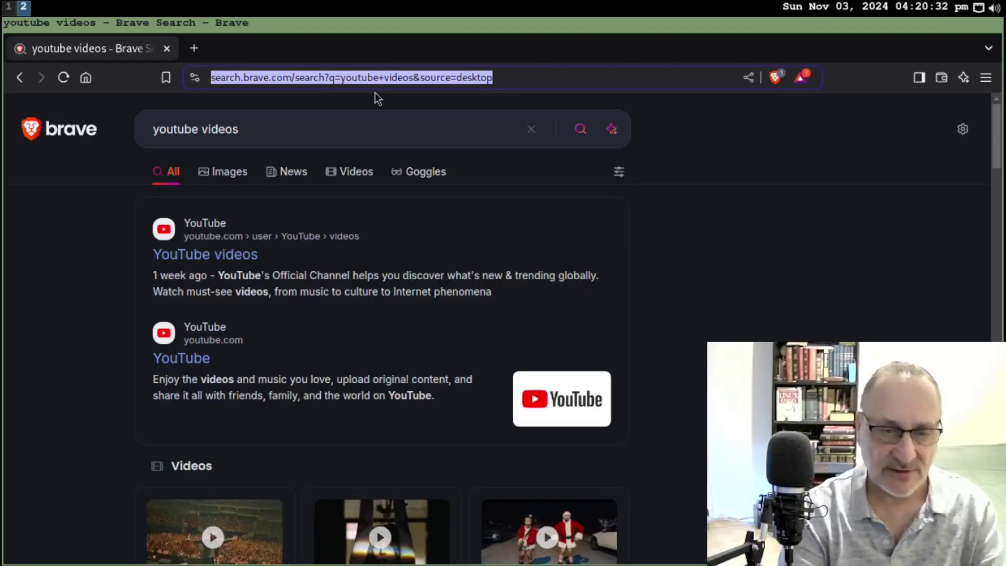
Step: Load youtube.com and check what Shields has blocked there
{"action": "type", "text": "youtube.com"}
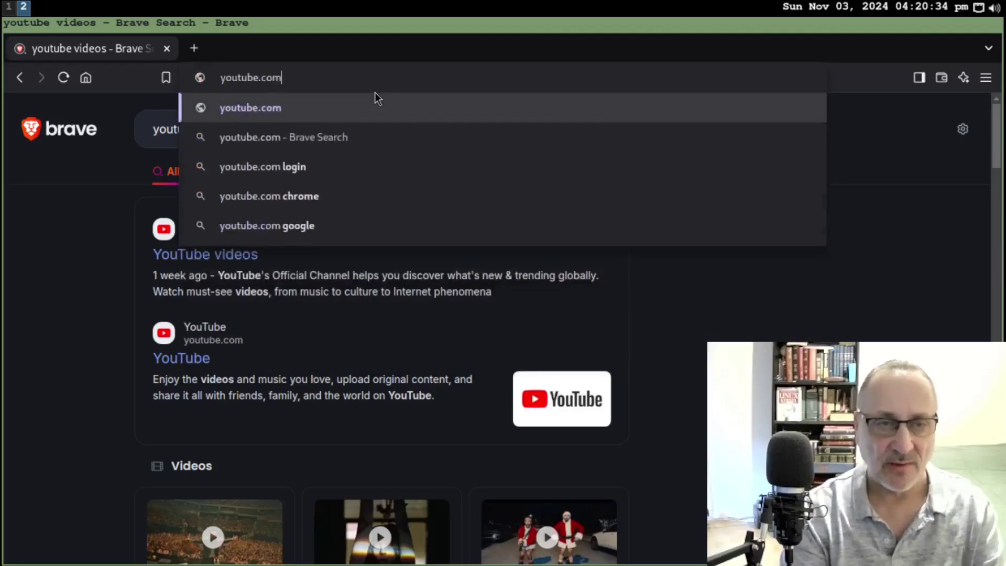
{"action": "key", "text": "Return"}
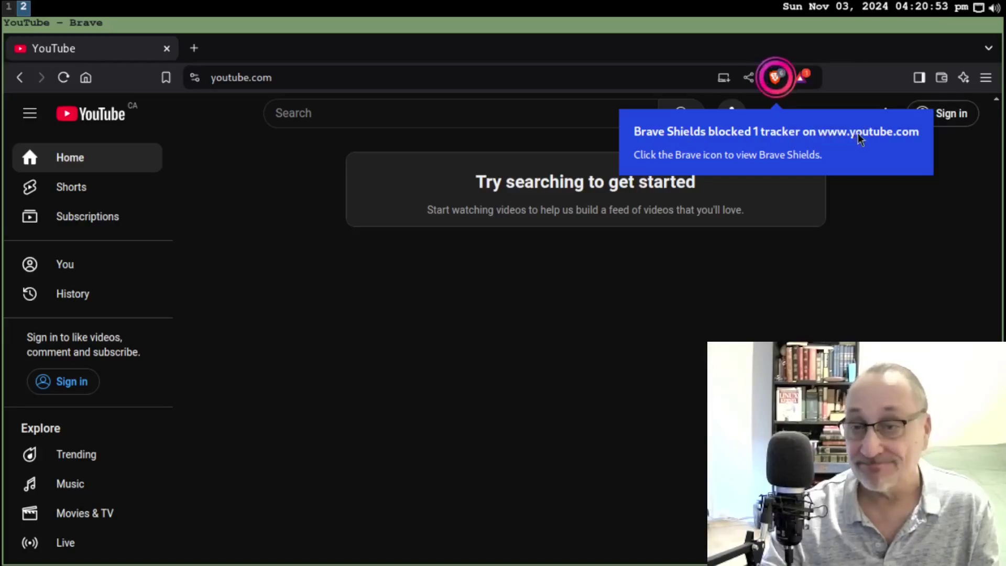
{"action": "left_click", "coordinate": [775, 78]}
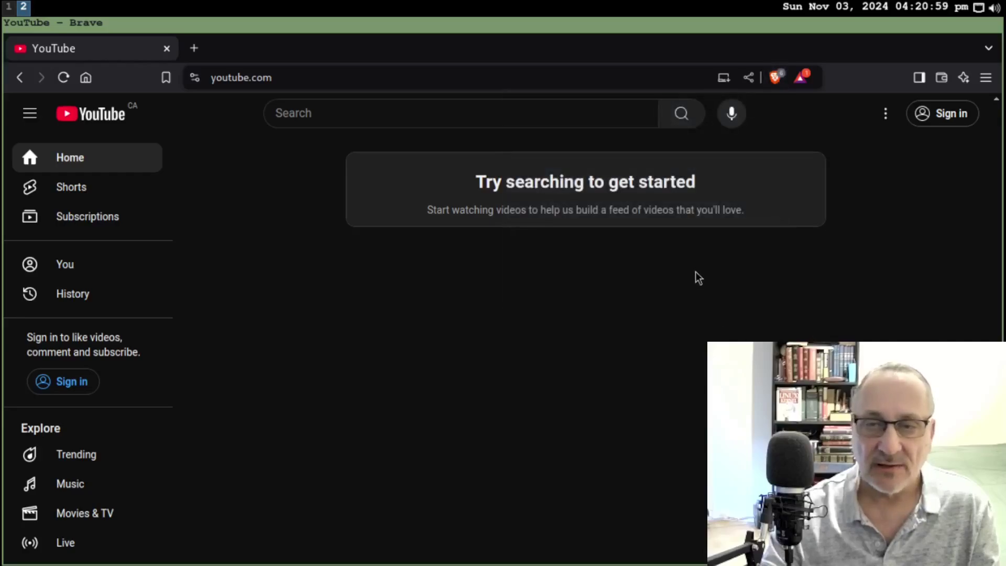
Step: Search YouTube for 'linux mench' and scroll down through the channel's videos
{"action": "left_click", "coordinate": [347, 114]}
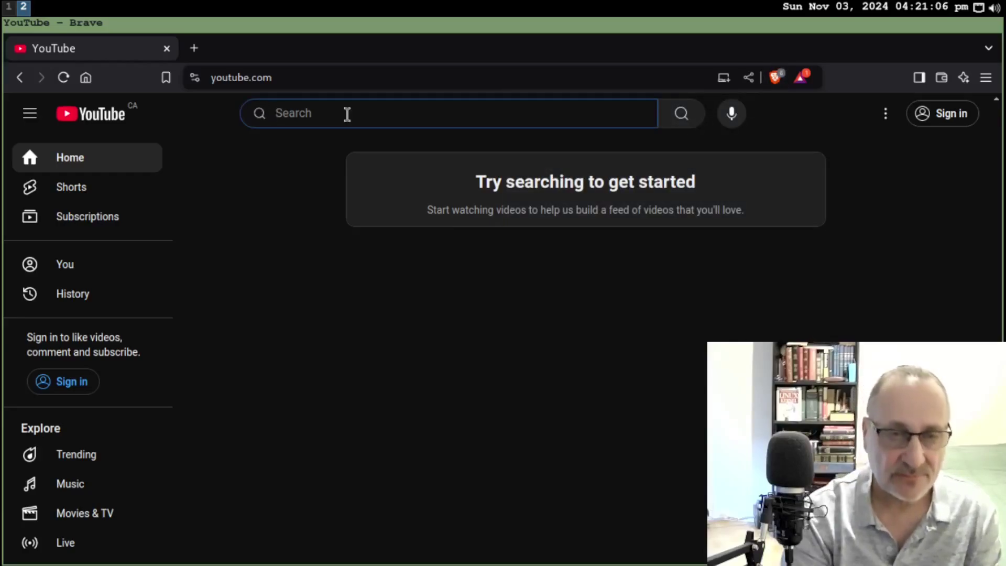
{"action": "type", "text": "linux mench"}
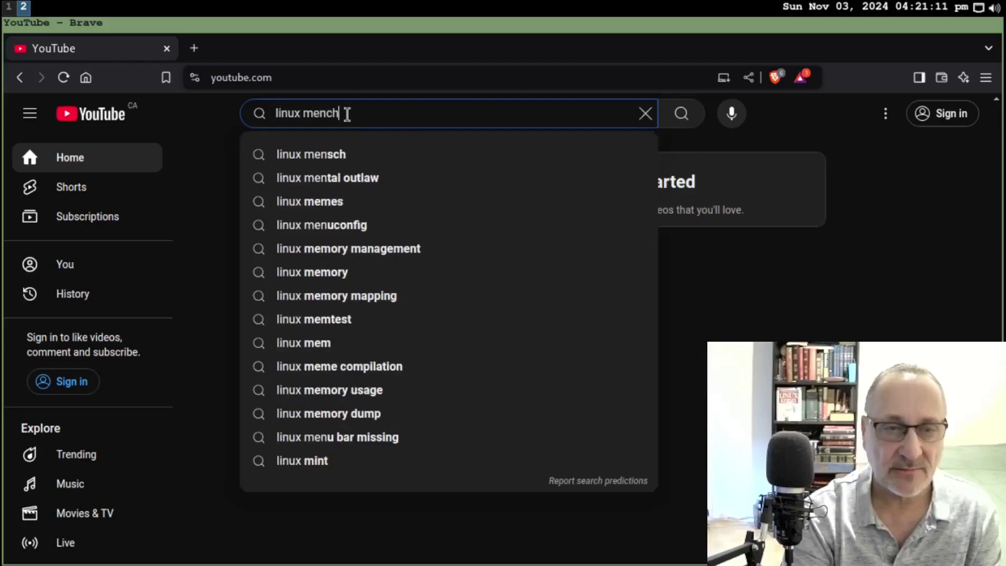
{"action": "key", "text": "Return"}
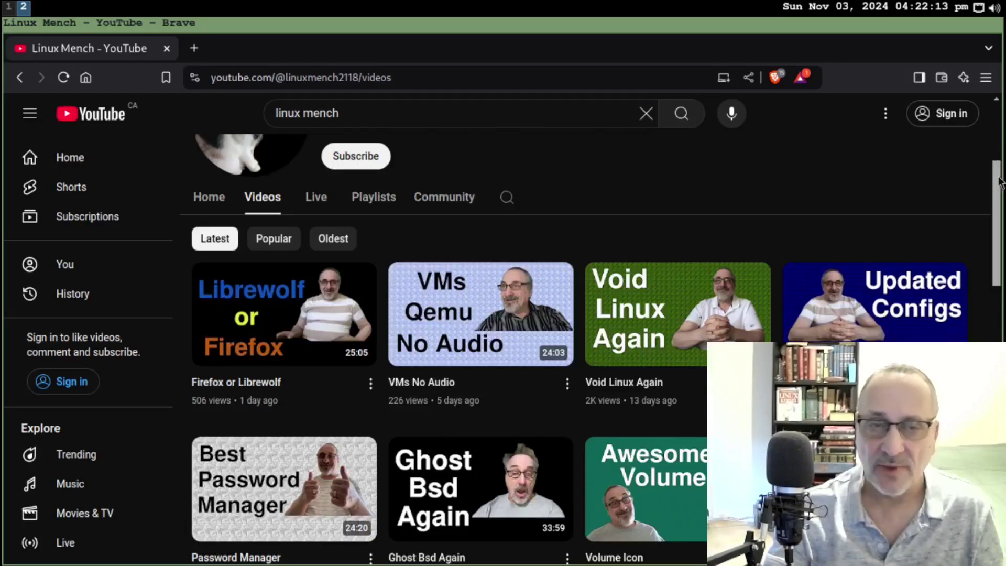
{"action": "left_click_drag", "start_coordinate": [999, 181], "coordinate": [999, 133]}
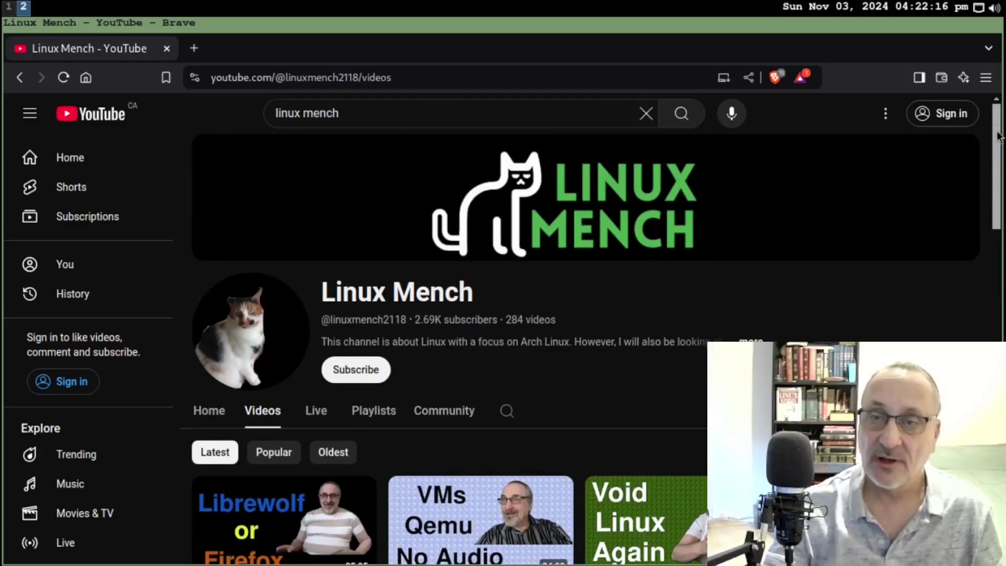
{"action": "scroll", "coordinate": [1000, 137], "scroll_direction": "down", "scroll_amount": 3}
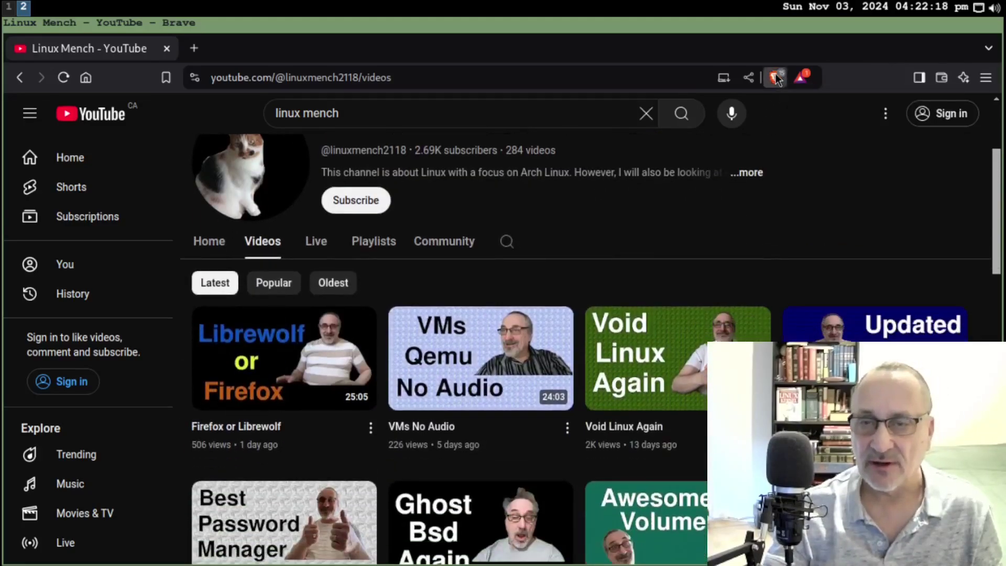
Step: Check the Shields summary on the channel page, then play Void Linux Again full screen
{"action": "left_click", "coordinate": [776, 78]}
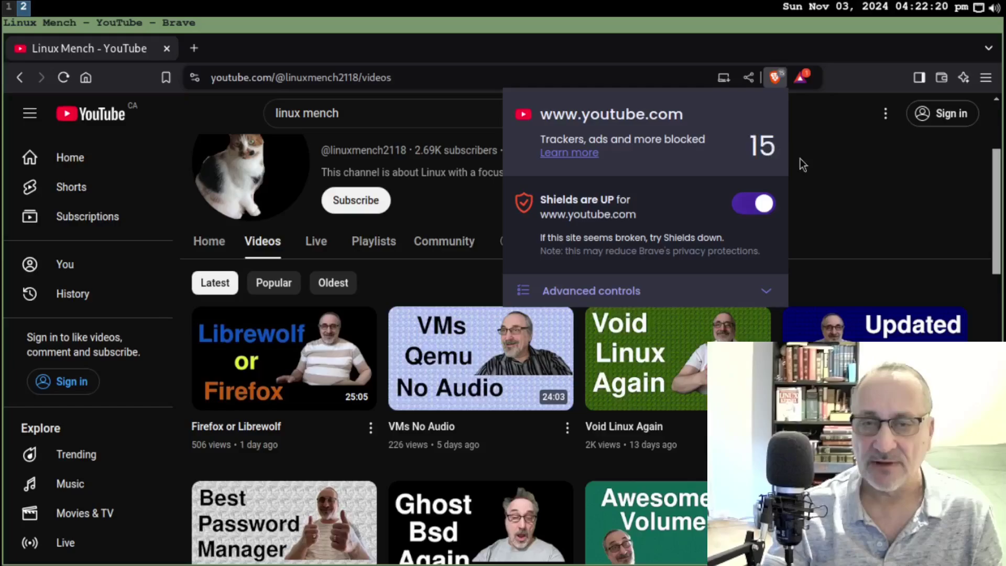
{"action": "left_click", "coordinate": [834, 180]}
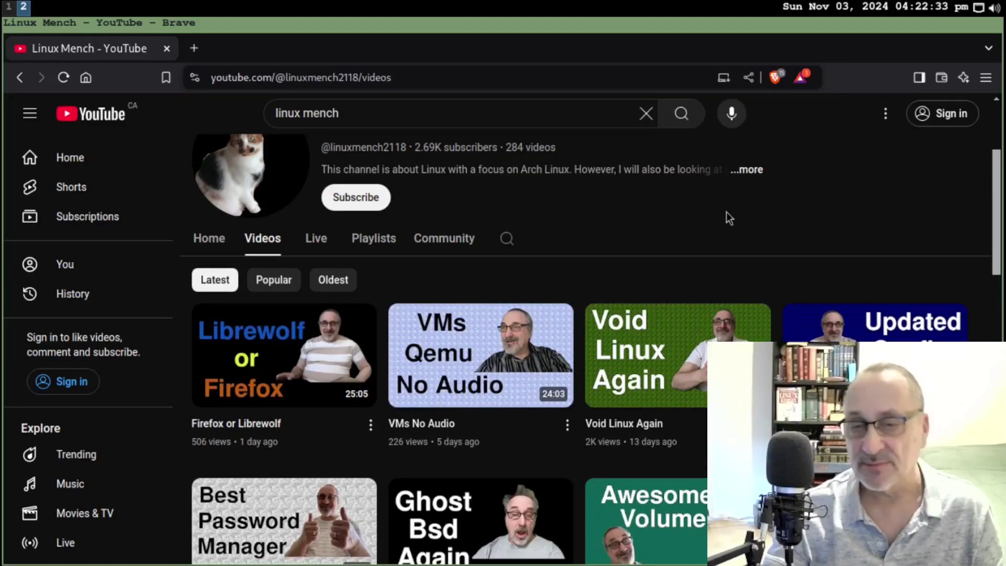
{"action": "left_click", "coordinate": [642, 343]}
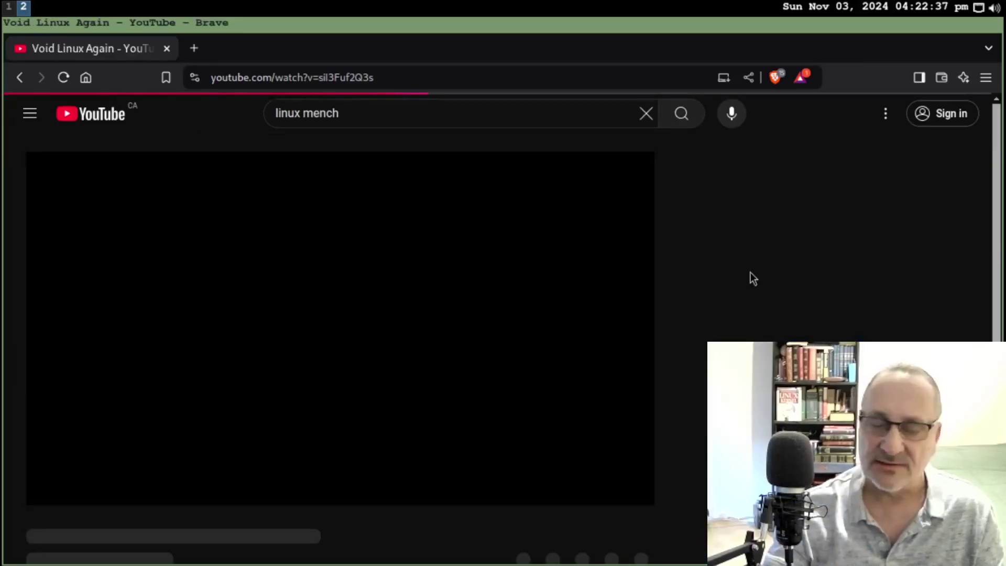
{"action": "key", "text": "f"}
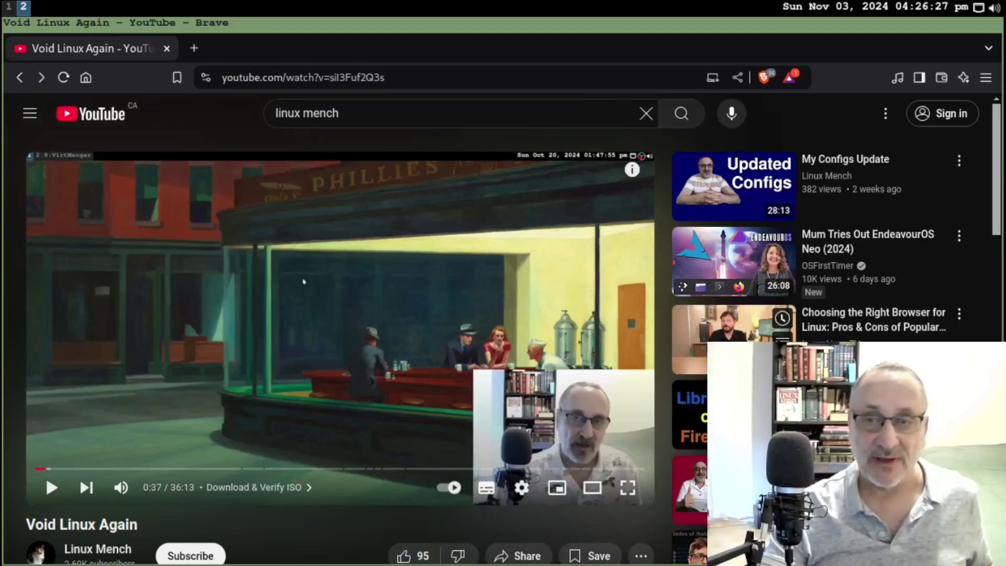
Step: Review the blocked tracker count for YouTube, including the Advanced controls, in Shields
{"action": "left_click", "coordinate": [764, 77]}
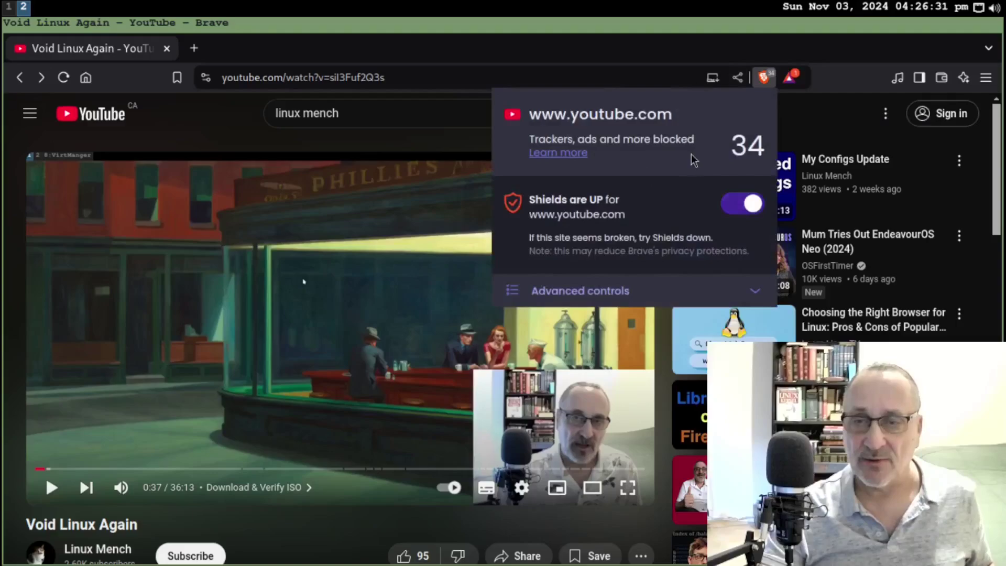
{"action": "left_click", "coordinate": [596, 298]}
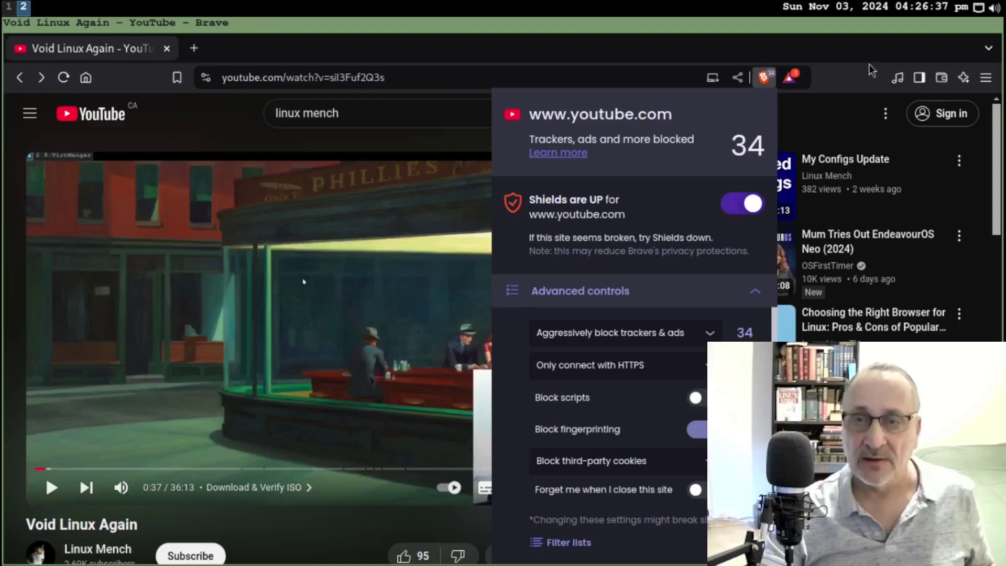
{"action": "left_click", "coordinate": [839, 61]}
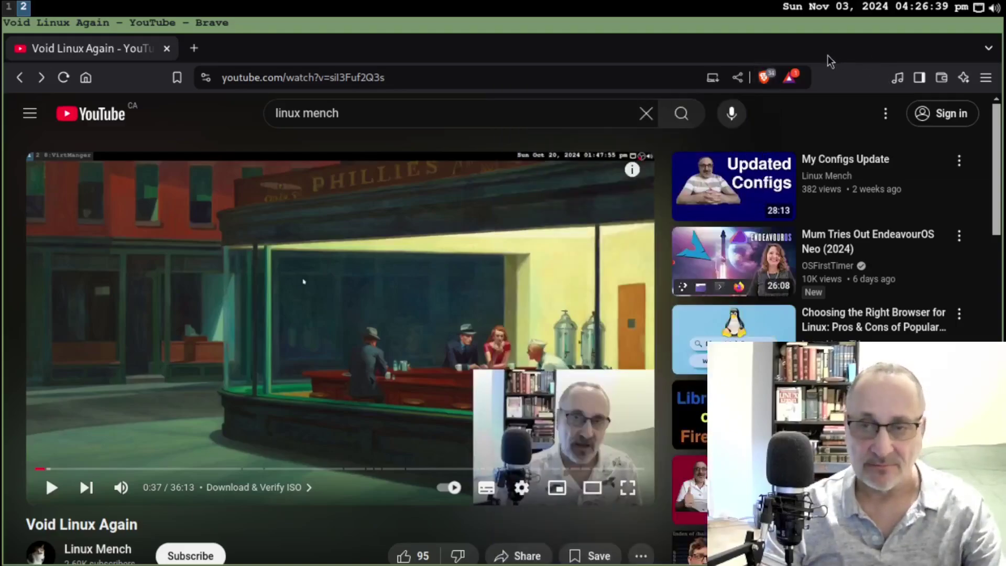
Step: Search 'linux mench' with Brave Search from the address bar, then go back to the New Tab page
{"action": "left_click", "coordinate": [85, 79]}
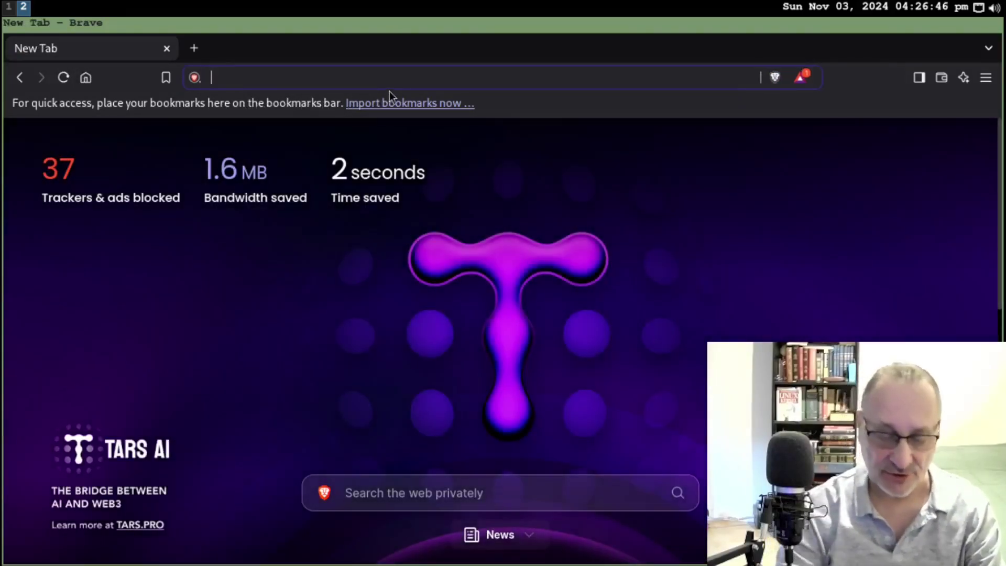
{"action": "type", "text": "linux men"}
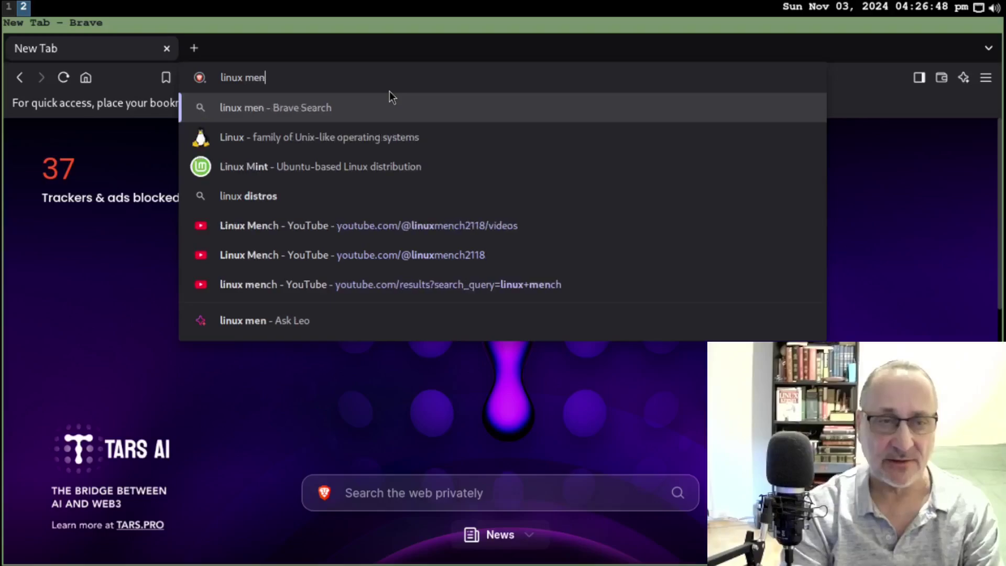
{"action": "type", "text": "ch"}
{"action": "key", "text": "Return"}
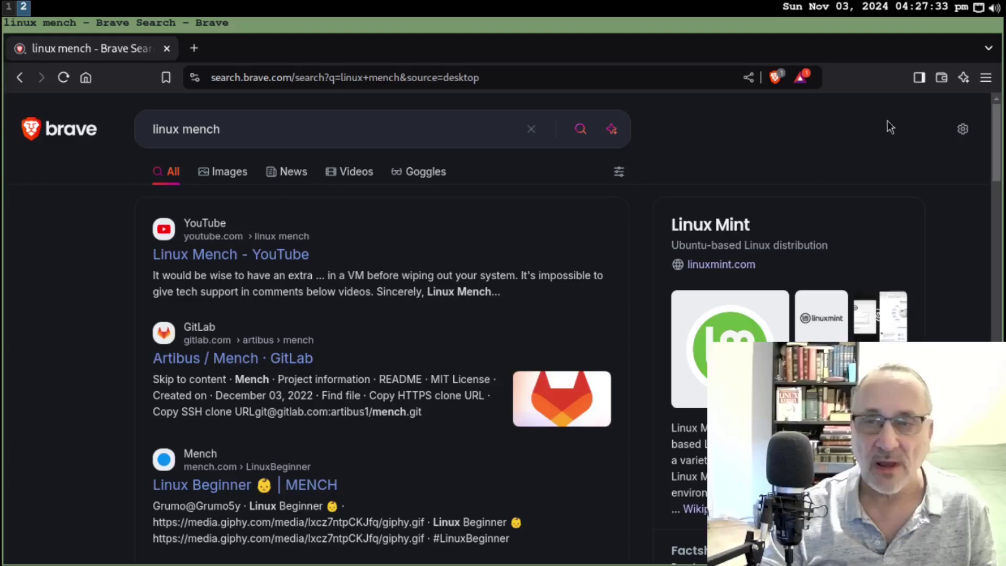
{"action": "left_click", "coordinate": [86, 77]}
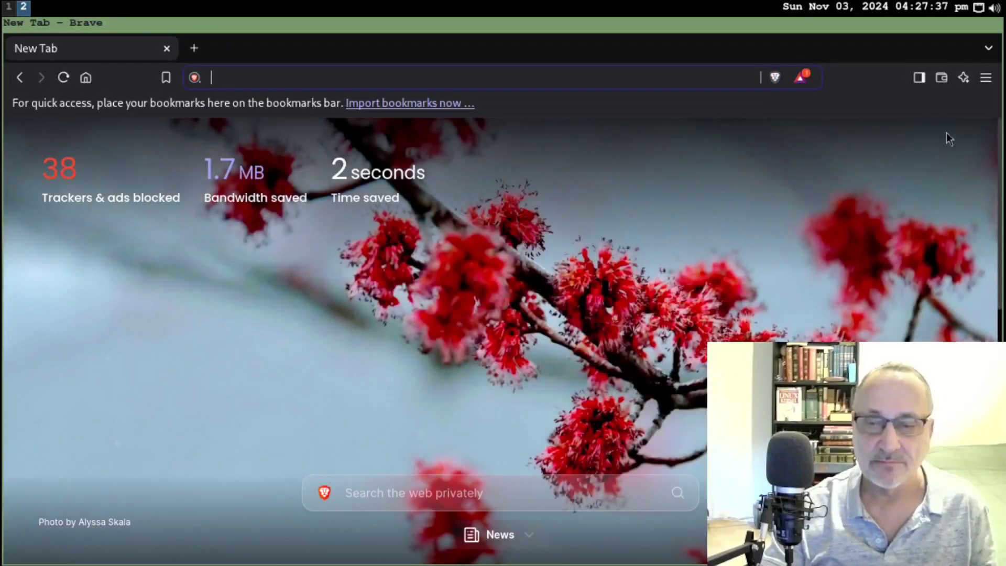
{"action": "left_click", "coordinate": [986, 78]}
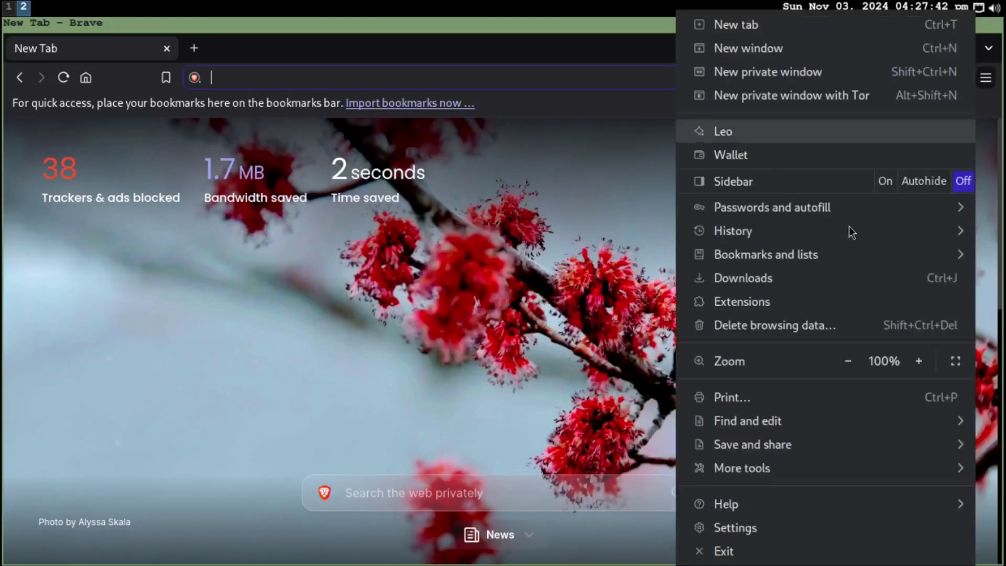
{"action": "left_click", "coordinate": [734, 528]}
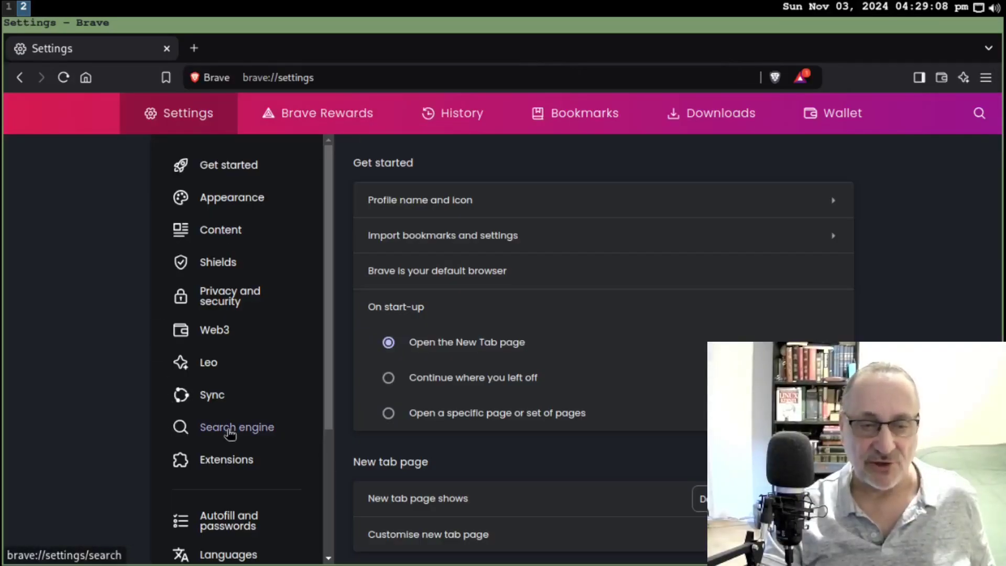
{"action": "left_click", "coordinate": [230, 433]}
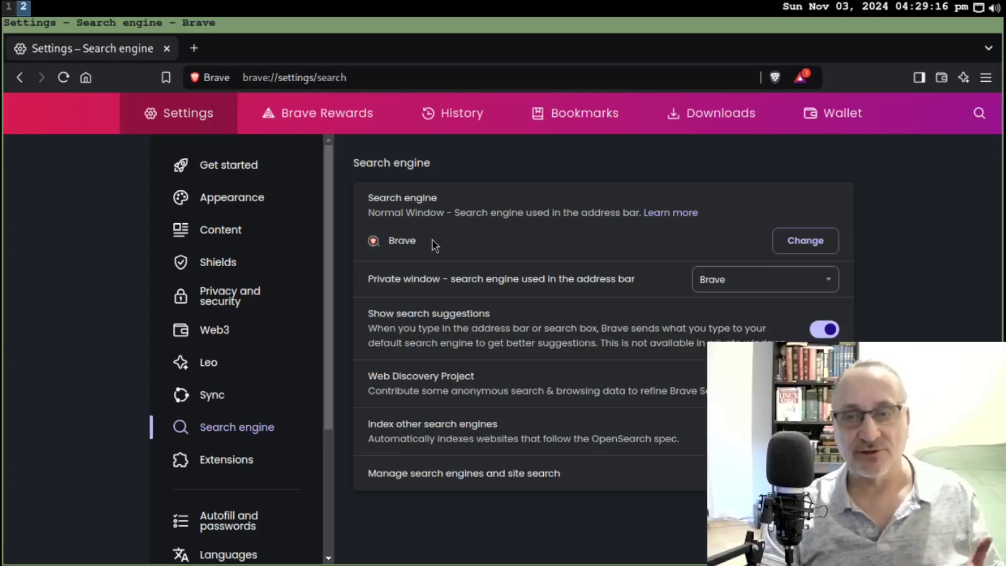
{"action": "left_click", "coordinate": [807, 240]}
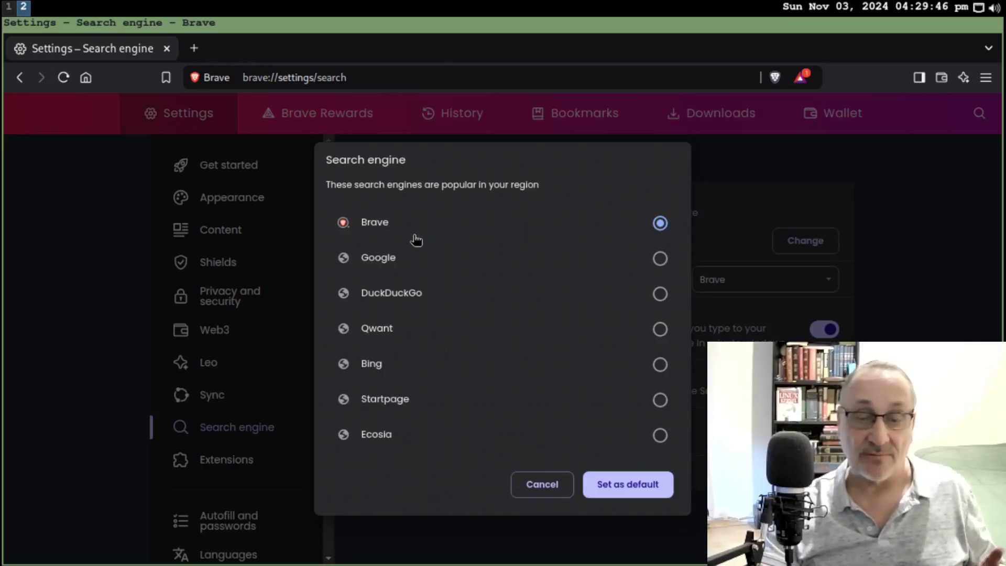
{"action": "left_click", "coordinate": [542, 484]}
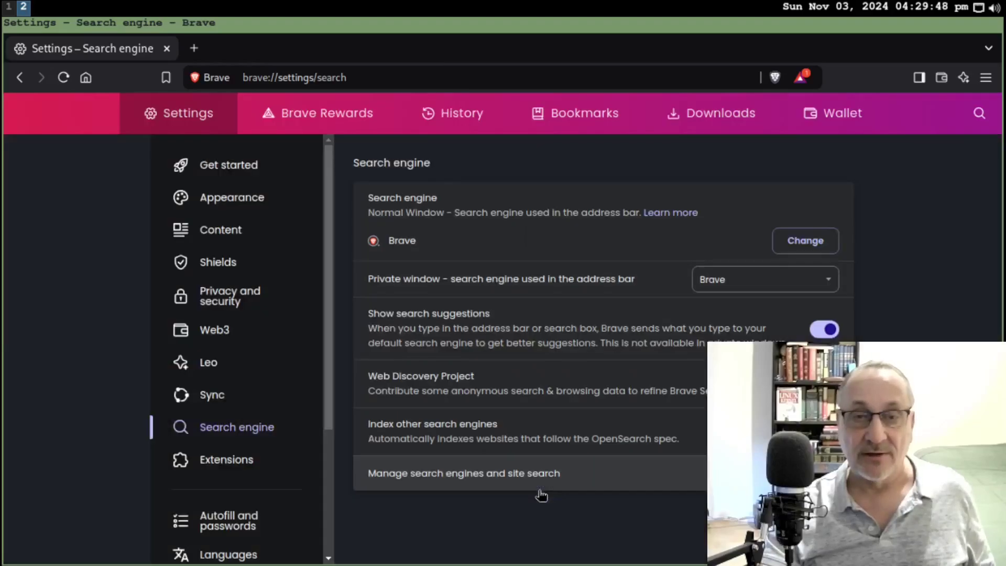
{"action": "left_click", "coordinate": [85, 77]}
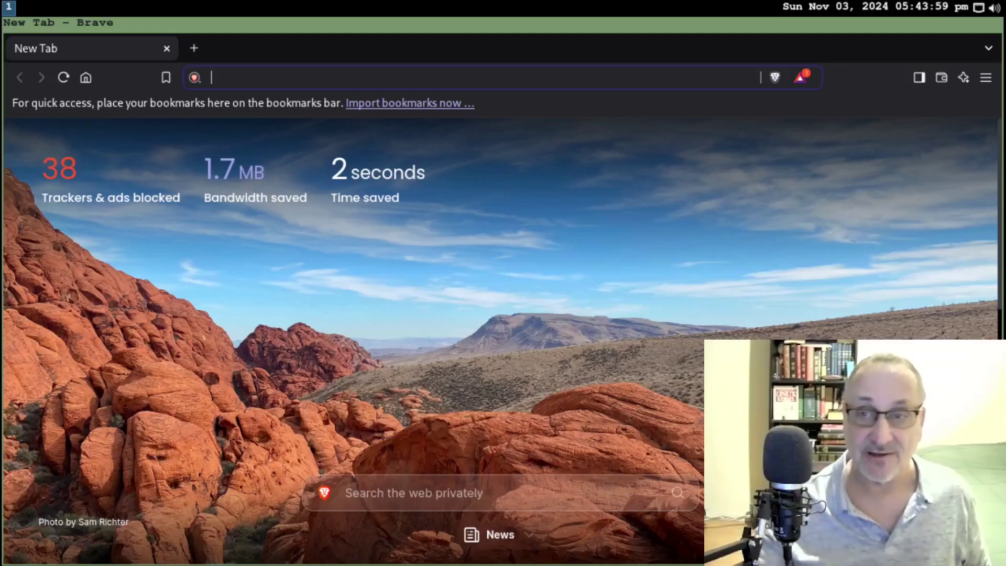
Step: Open Brave's main menu showing the New private window with Tor option
{"action": "left_click", "coordinate": [987, 80]}
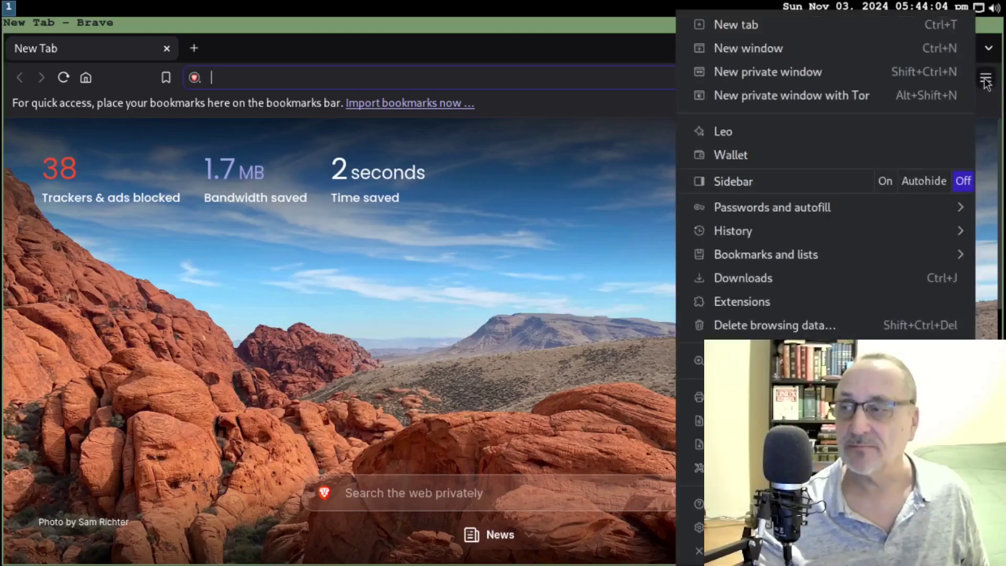
Step: Open a private window with Tor and search for 'weather'
{"action": "left_click", "coordinate": [800, 97]}
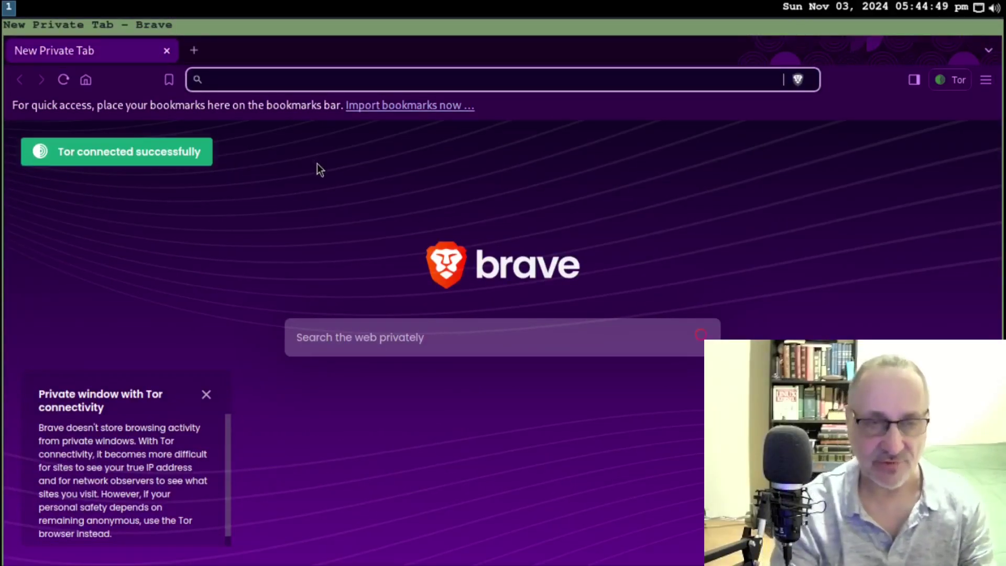
{"action": "type", "text": "weather"}
{"action": "key", "text": "Return"}
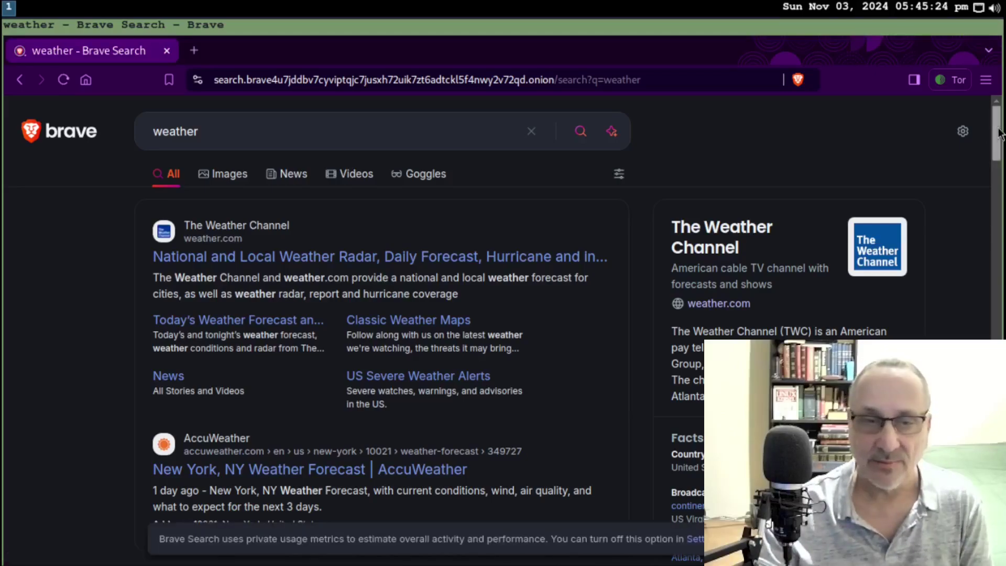
Step: Scroll through the onion-served 'weather' results, including AccuWeather and Weather Channel forecasts
{"action": "scroll", "coordinate": [998, 138], "scroll_direction": "down", "scroll_amount": 1}
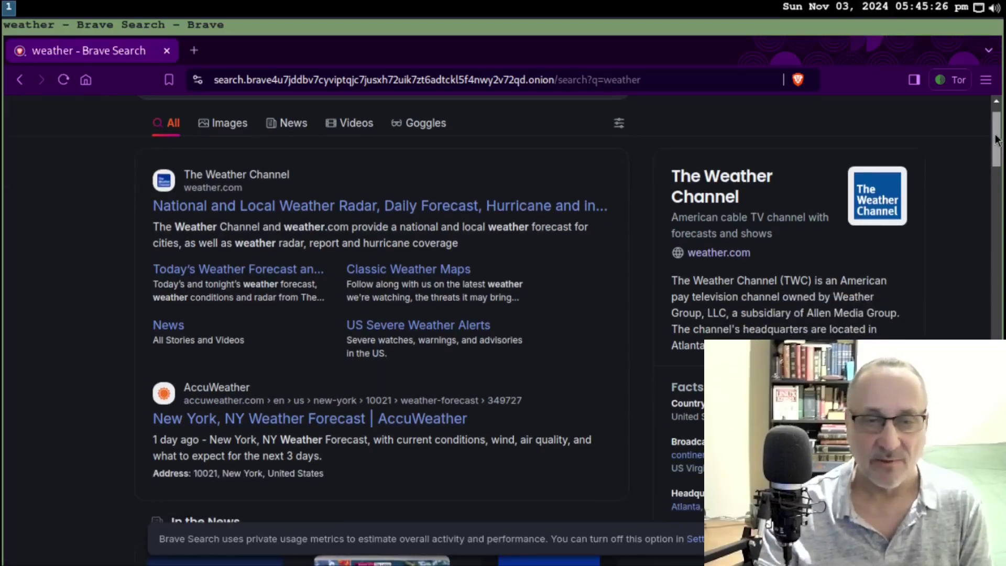
{"action": "scroll", "coordinate": [993, 145], "scroll_direction": "down", "scroll_amount": 2}
{"action": "scroll", "coordinate": [989, 145], "scroll_direction": "up", "scroll_amount": 3}
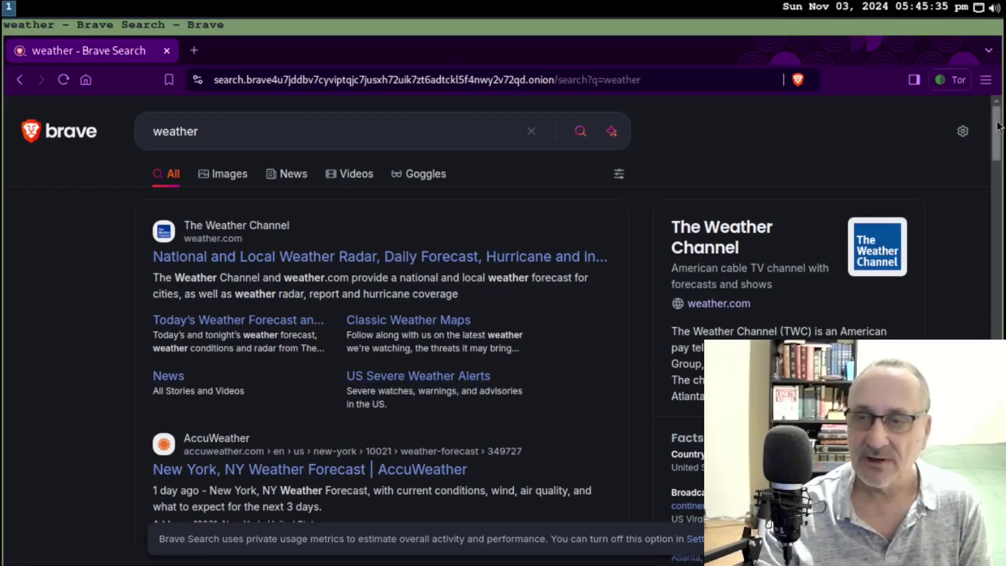
{"action": "scroll", "coordinate": [989, 150], "scroll_direction": "down", "scroll_amount": 3}
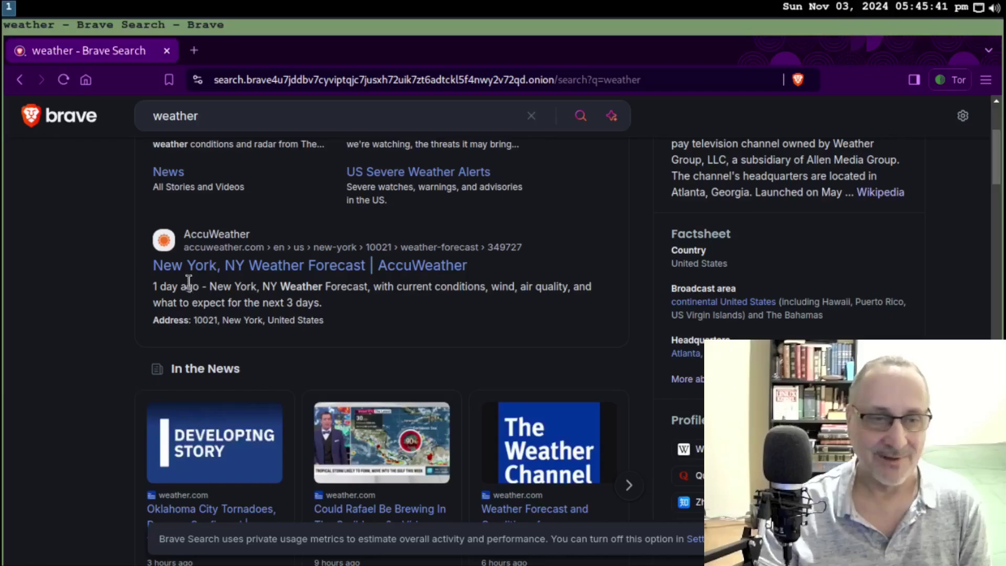
{"action": "left_click_drag", "start_coordinate": [998, 168], "coordinate": [995, 204]}
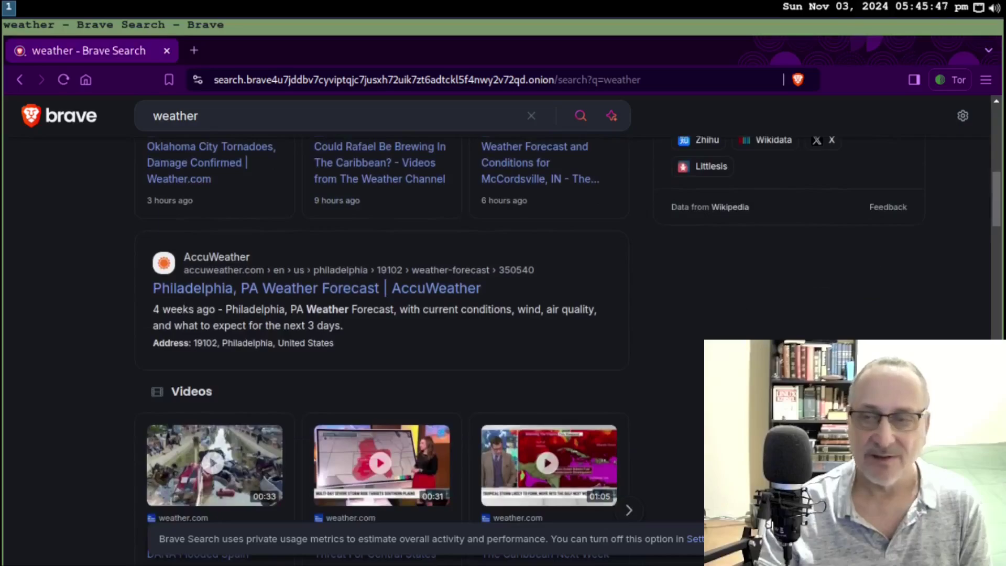
{"action": "left_click_drag", "start_coordinate": [996, 199], "coordinate": [979, 247]}
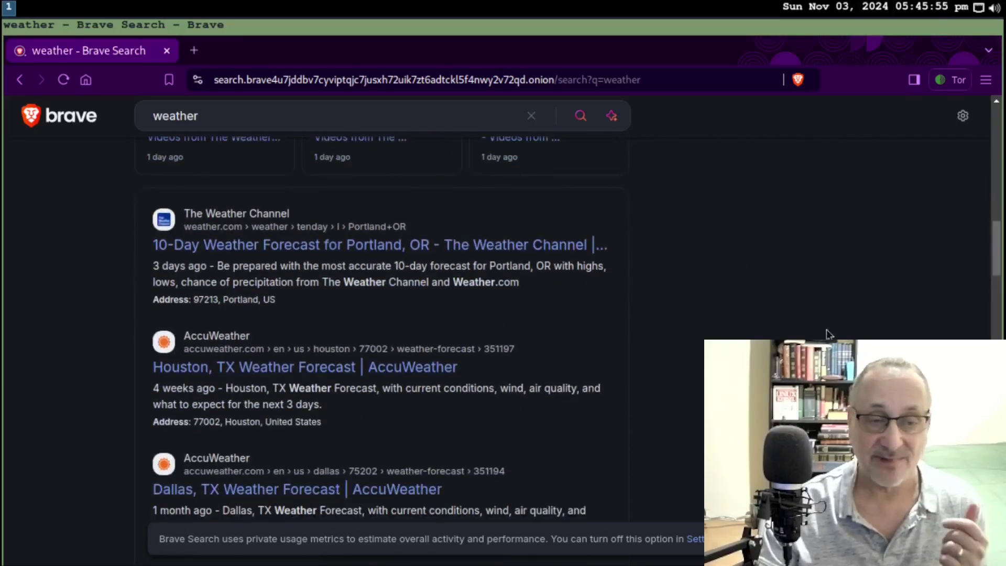
{"action": "scroll", "coordinate": [839, 331], "scroll_direction": "down", "scroll_amount": 4}
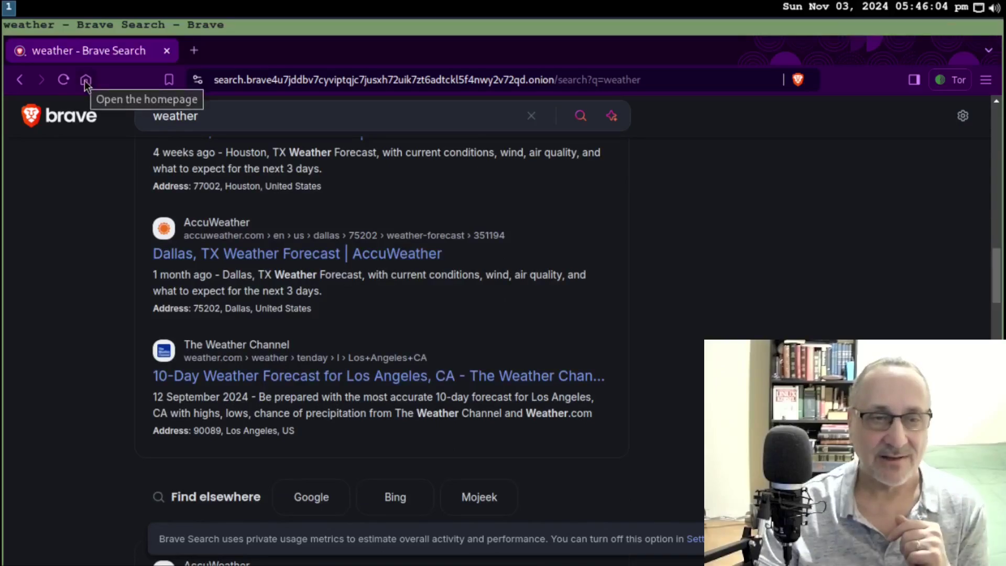
Step: Return the Tor private window to a blank New Private Tab page
{"action": "left_click", "coordinate": [85, 80]}
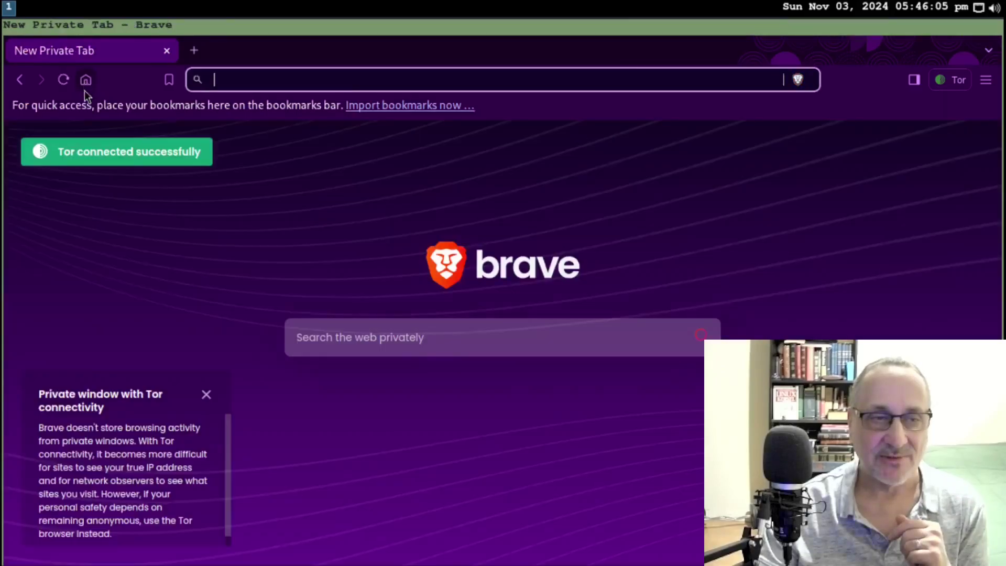